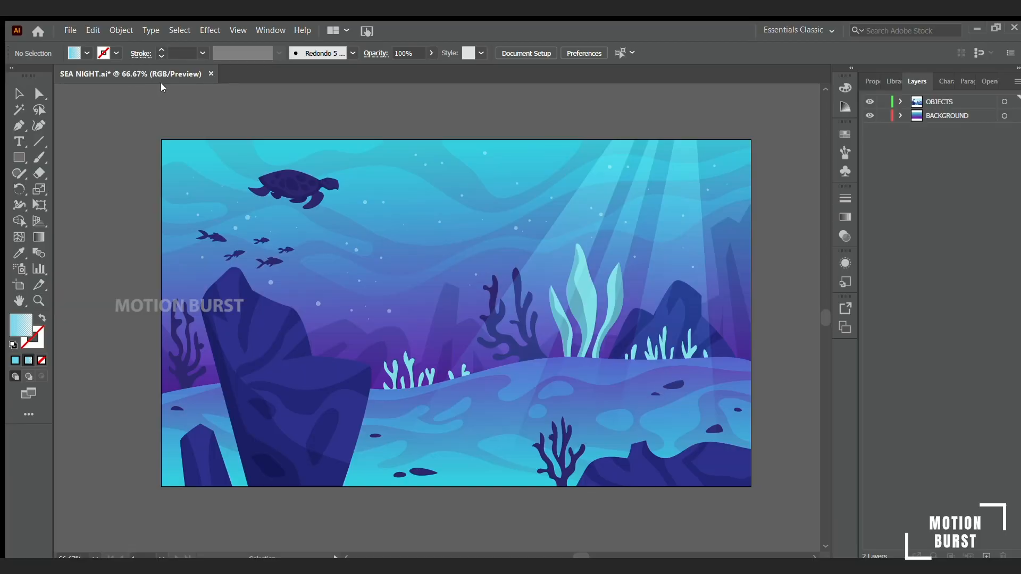
- Expand the OBJECTS layer and toggle the visibility of its first groups to check what each contains
left_click(671, 249)
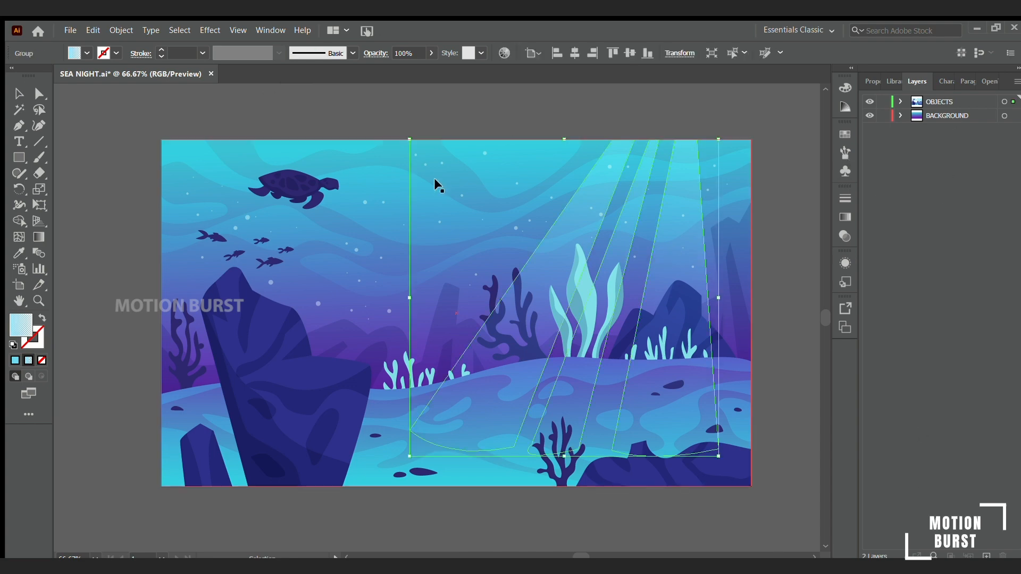
left_click(436, 183)
left_click(900, 101)
left_click(943, 100)
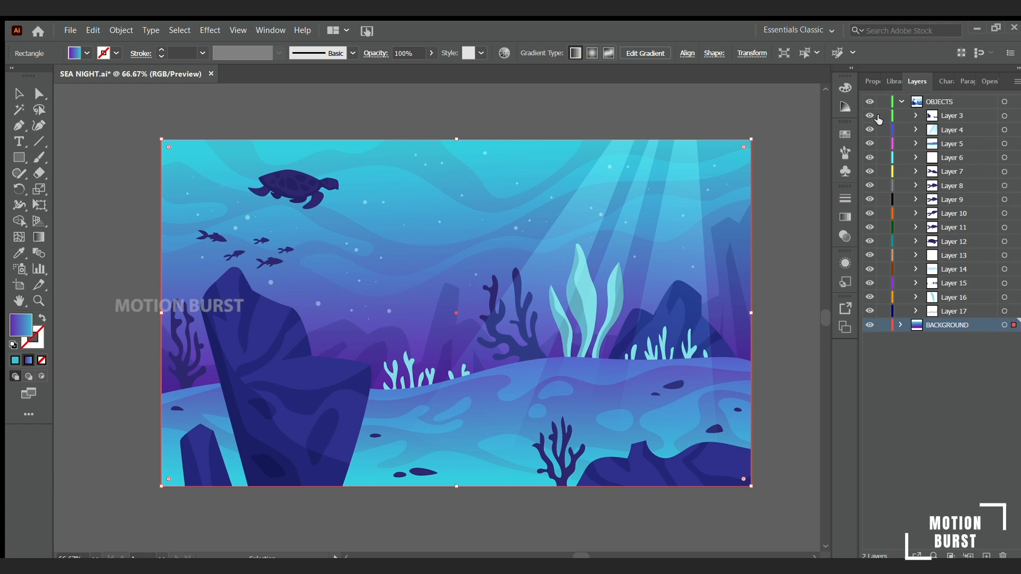
left_click(870, 116)
left_click(870, 116)
left_click(871, 130)
left_click(870, 130)
left_click(871, 145)
left_click(870, 144)
- Release the contents of the OBJECTS layer into individual sublayers
left_click(956, 242)
left_click(949, 228)
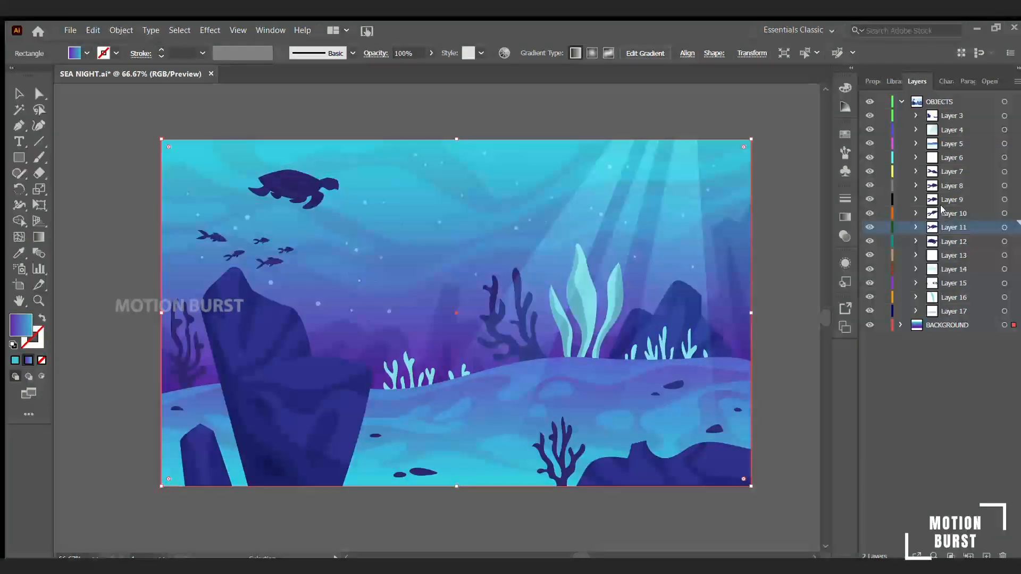
left_click(945, 214)
- Move Layer 3 through Layer 17 out of OBJECTS to the top level above it
left_click(952, 115)
left_click(949, 324, "shift")
left_click(956, 284)
left_click(955, 312)
left_click(946, 115)
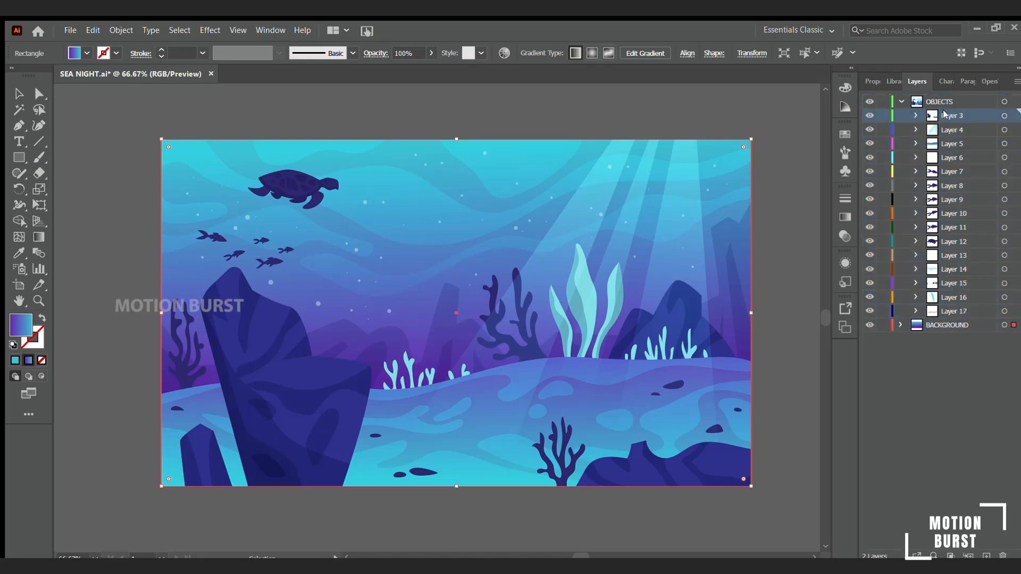
left_click(961, 310, "shift")
left_click_drag(947, 117, 951, 100)
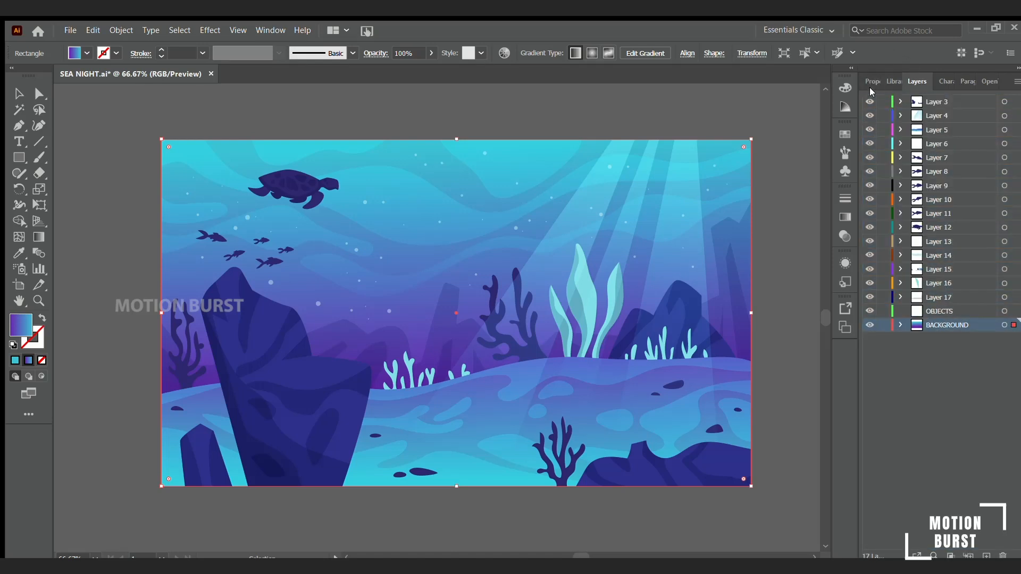
left_click(940, 298)
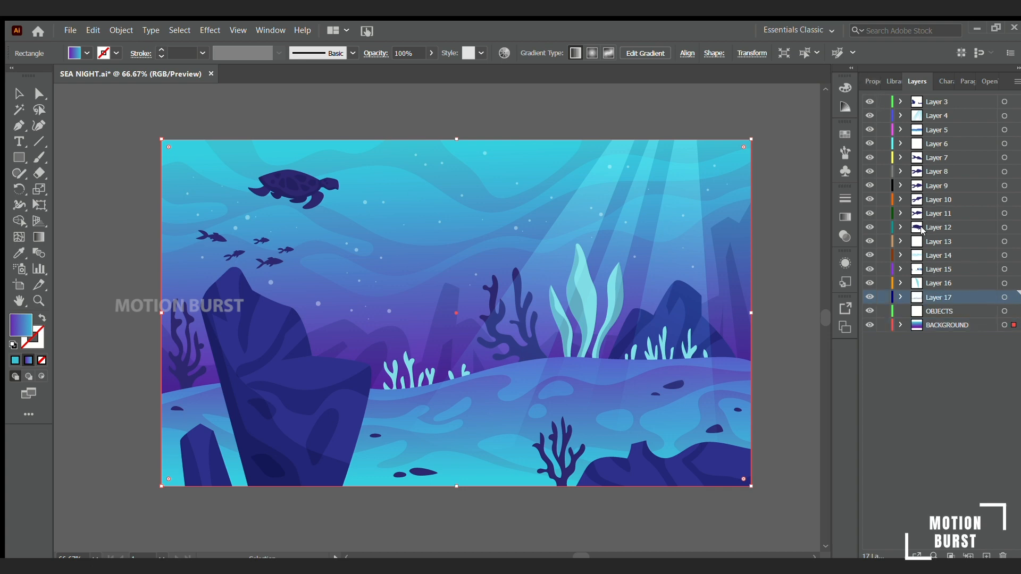
left_click(915, 160)
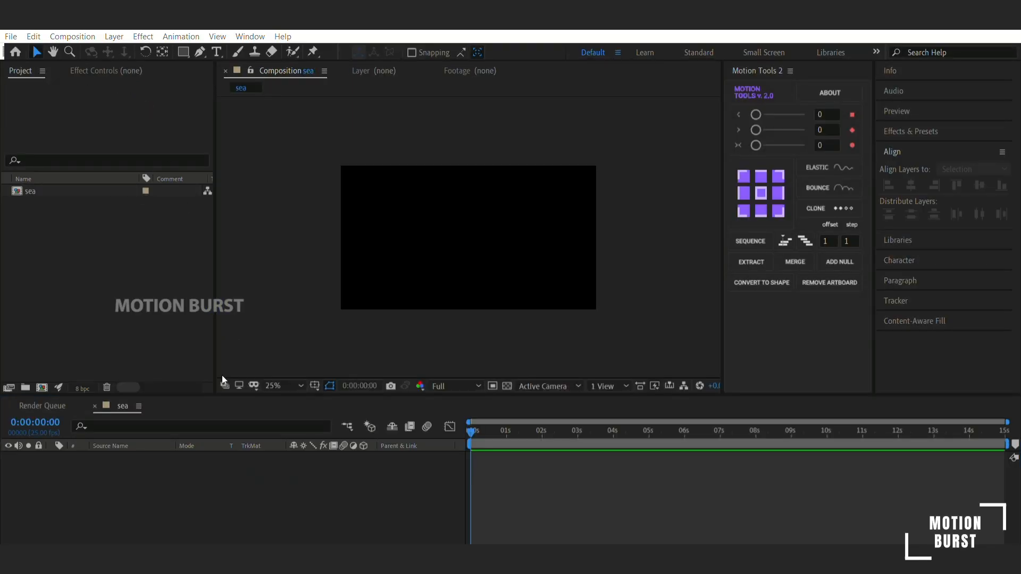
- In After Effects, place the imported SEA NIGHT composition in the sea composition and set its scale to 230%
left_click_drag(48, 204, 126, 481)
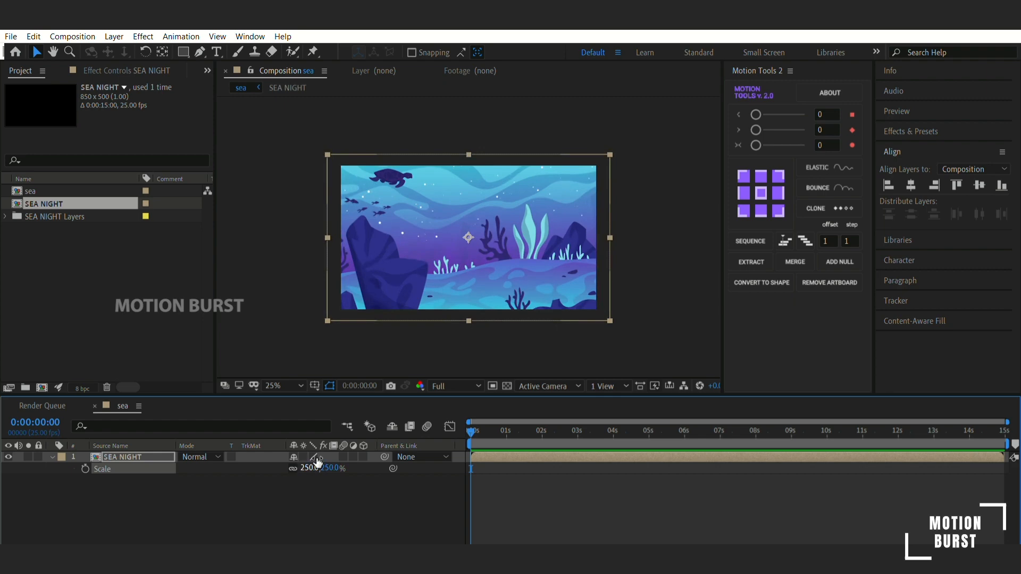
left_click(314, 468)
type("230")
key("Return")
- Open the SEA NIGHT precomposition to reach its individual artwork layers
left_click(276, 386)
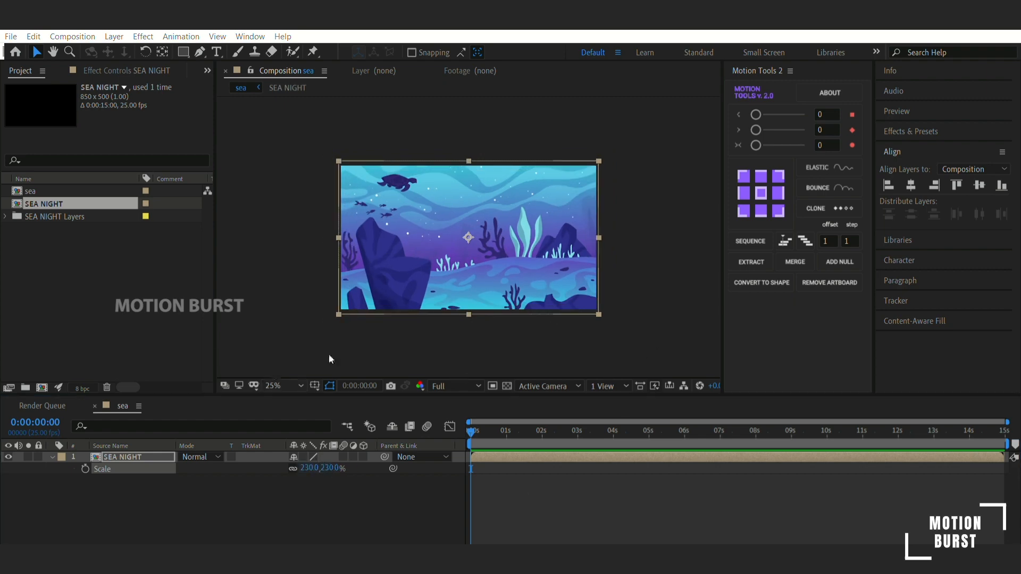
left_click(298, 187)
double_click(427, 163)
scroll(132, 465, "down", 8)
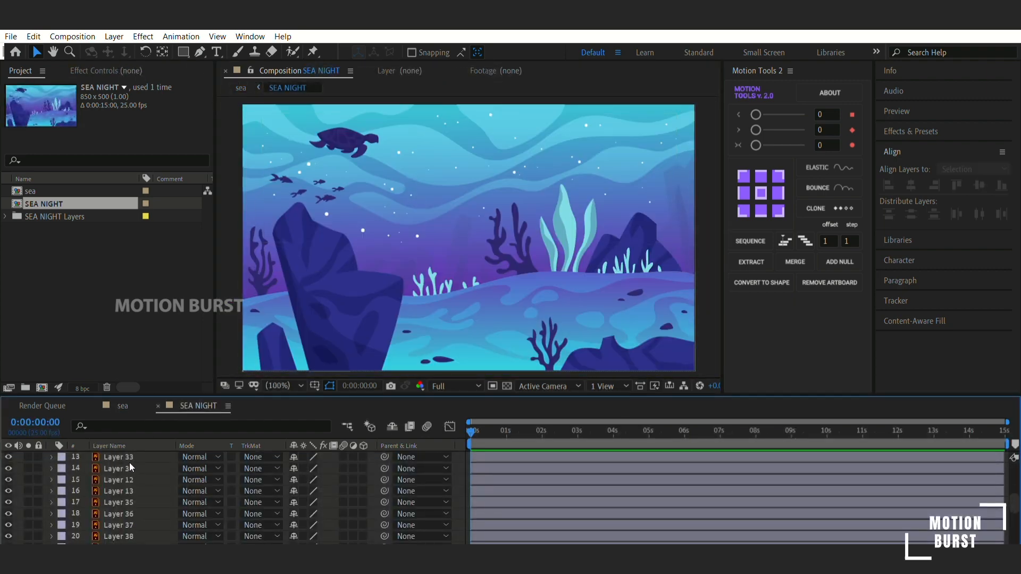
left_click(128, 527)
- Try moving the large foreground rock layer and undo the move
left_click(343, 134)
scroll(149, 485, "up", 8)
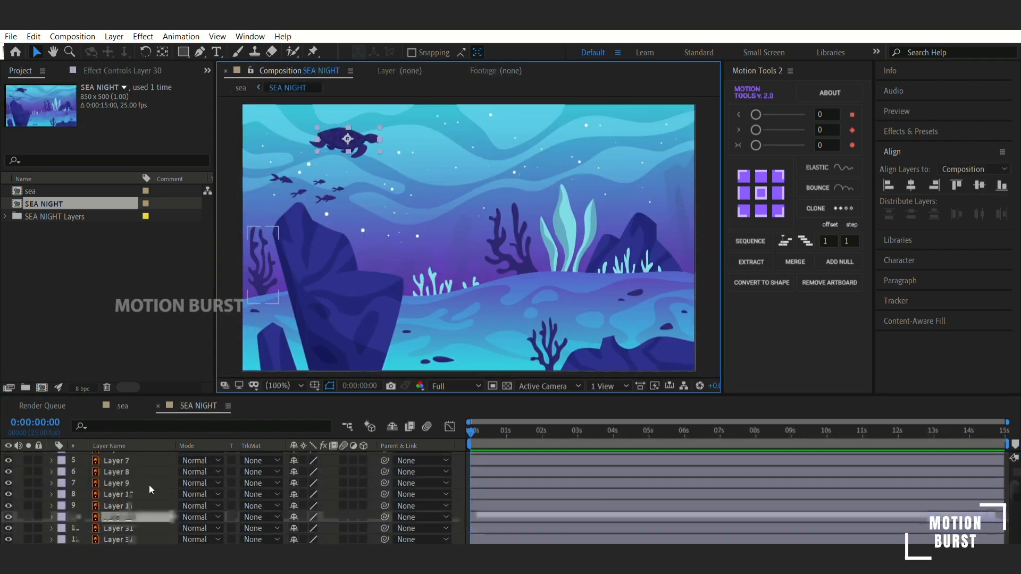
left_click_drag(330, 287, 446, 259)
key("ctrl+z")
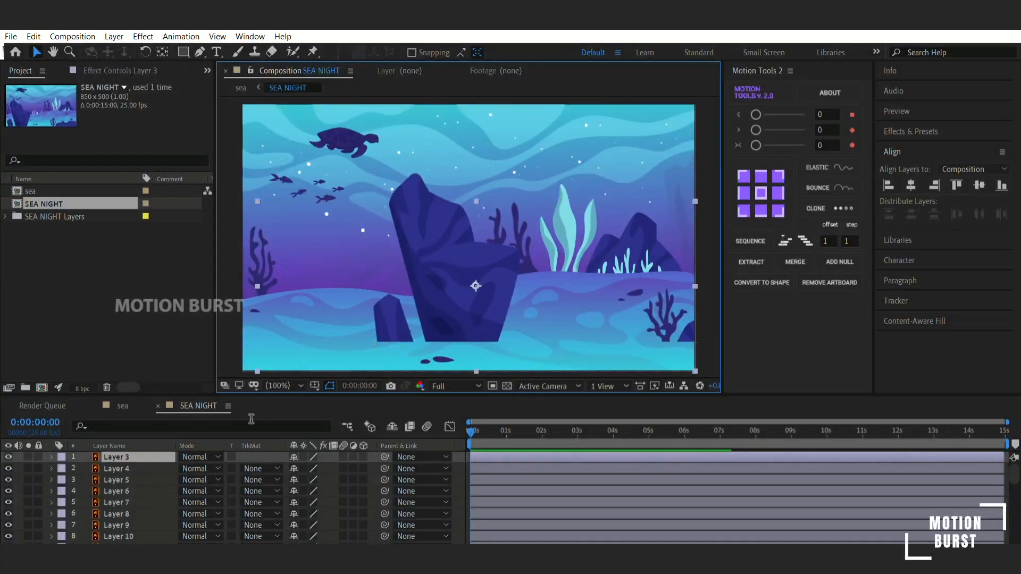
- Lock Layer 3, Layer 13 and Layer 35, and select the left leaf of the light seaweed
left_click(38, 457)
left_click(564, 214)
scroll(150, 460, "down", 4)
left_click(9, 480)
left_click(38, 491)
left_click(571, 172)
left_click(38, 502)
left_click(537, 227)
left_click(537, 227)
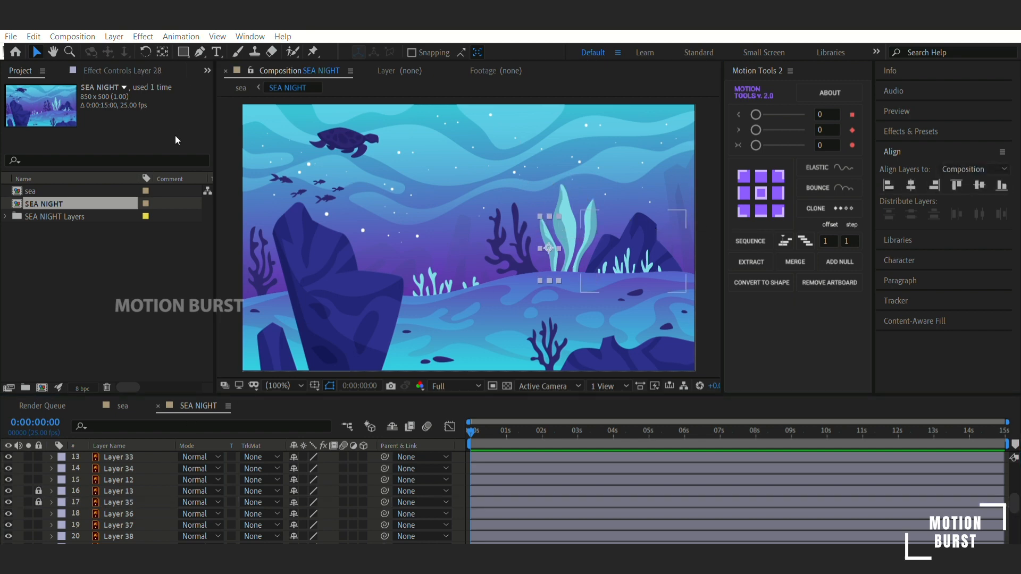
- Find the CC Bend It effect and apply it to the left seaweed leaf
scroll(494, 239, "down", 1)
scroll(548, 234, "up", 3)
left_click_drag(597, 198, 186, 240)
scroll(364, 219, "down", 1)
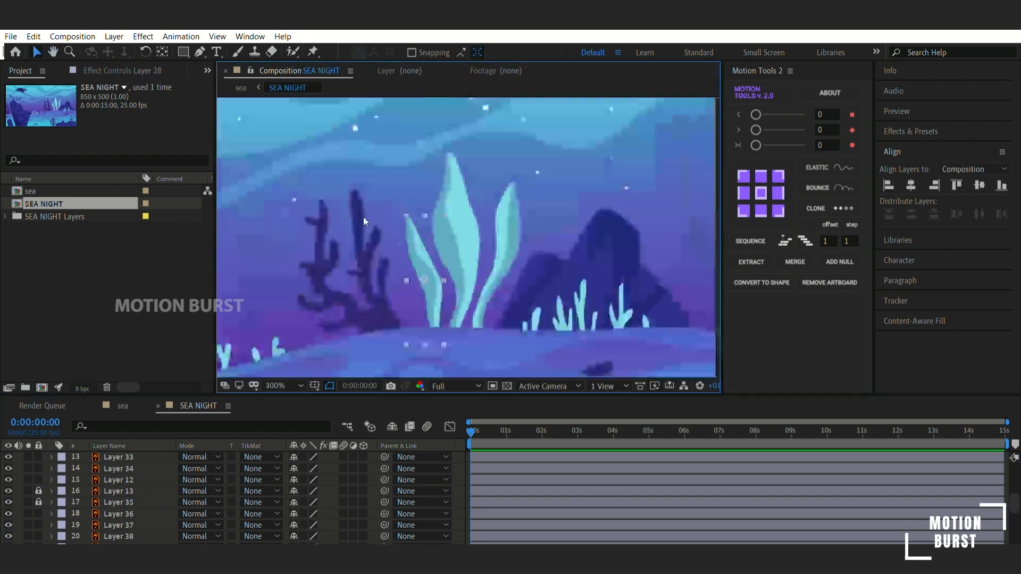
left_click(915, 131)
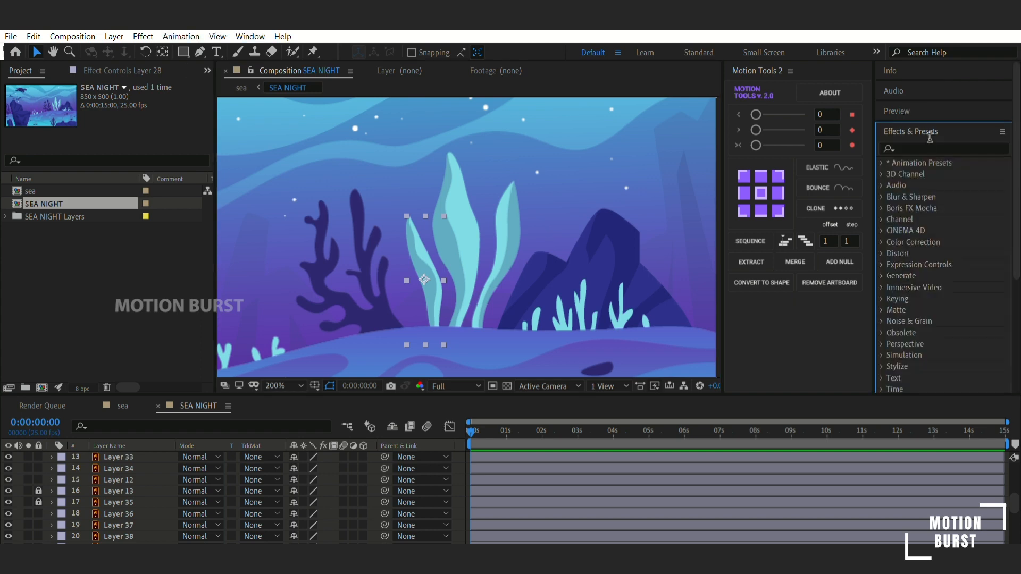
left_click(930, 139)
type("cc")
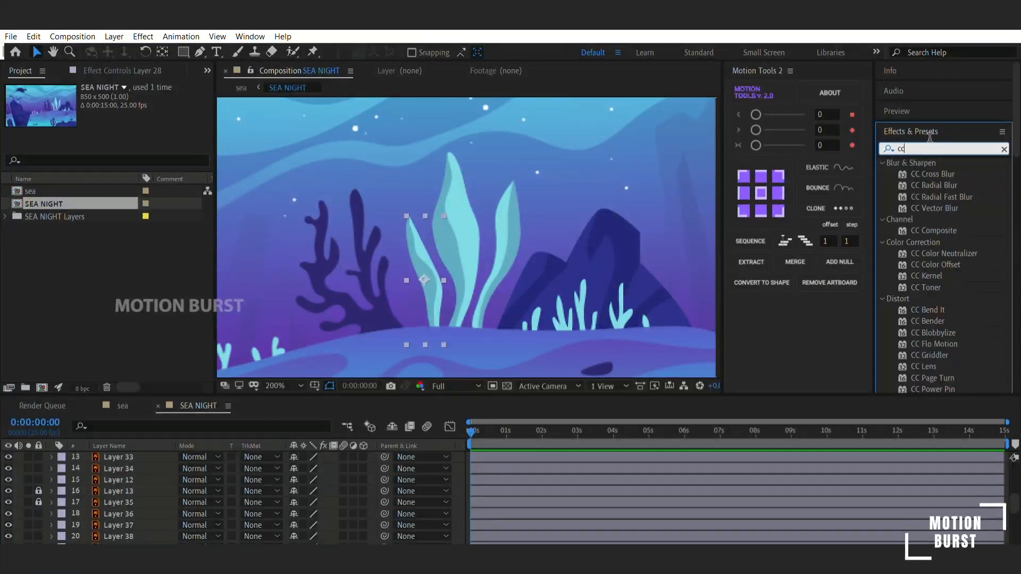
type(" be")
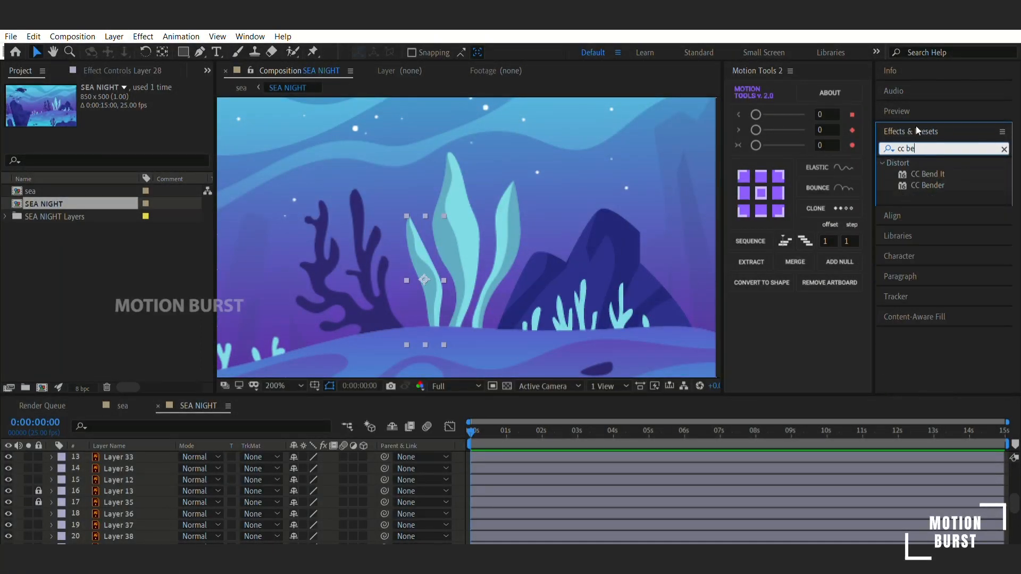
left_click(937, 172)
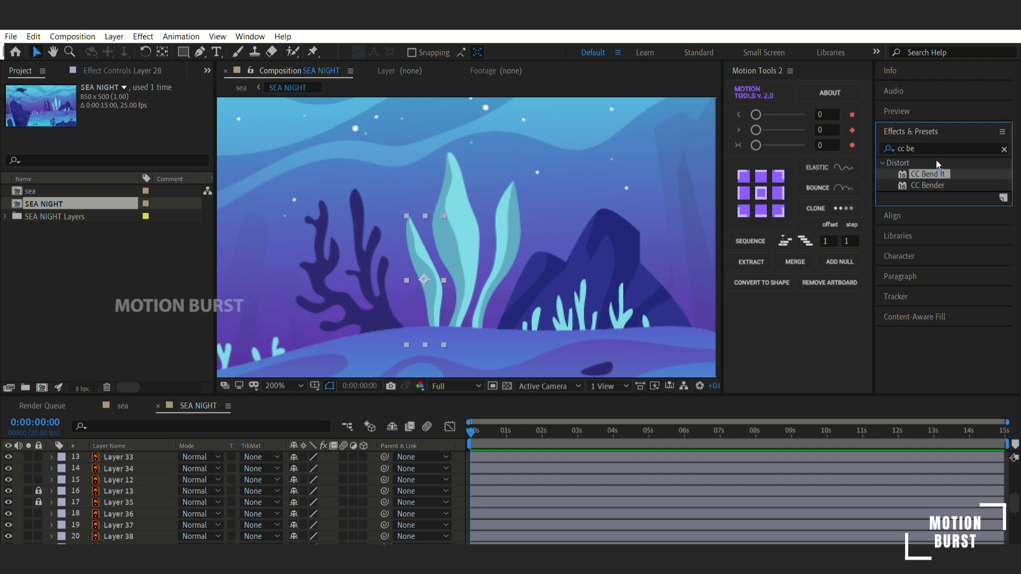
double_click(936, 160)
- Place the bend's end point just above the left leaf's tip and its start point at the base, and set Bend to 2.0
left_click_drag(425, 248, 404, 193)
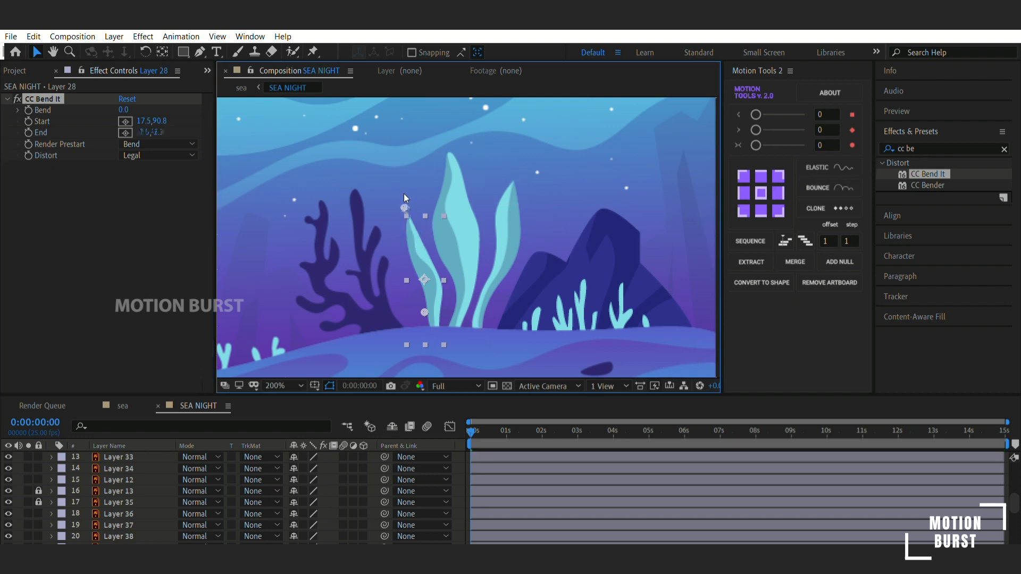
left_click_drag(425, 303, 438, 313)
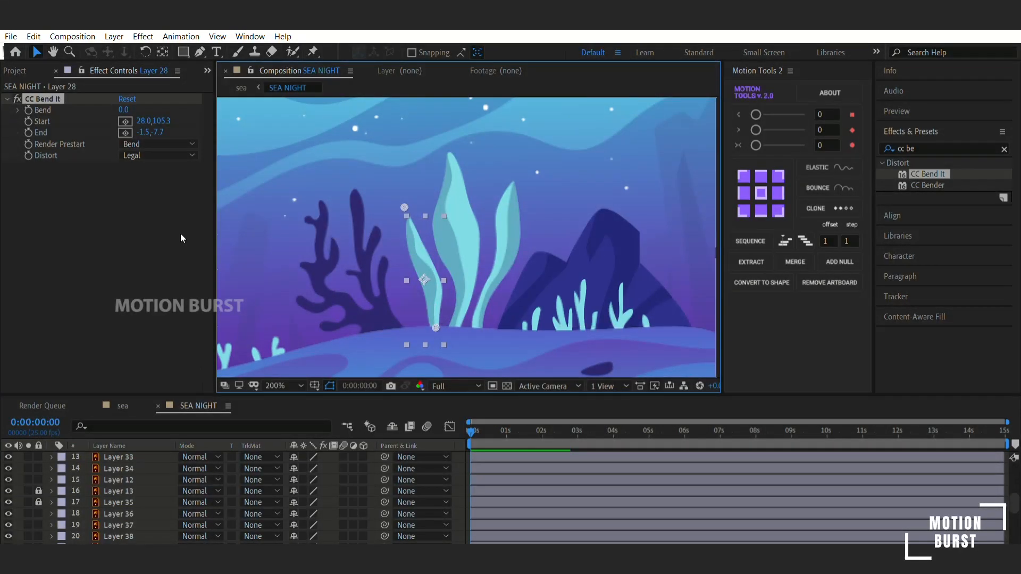
left_click_drag(123, 109, 130, 98)
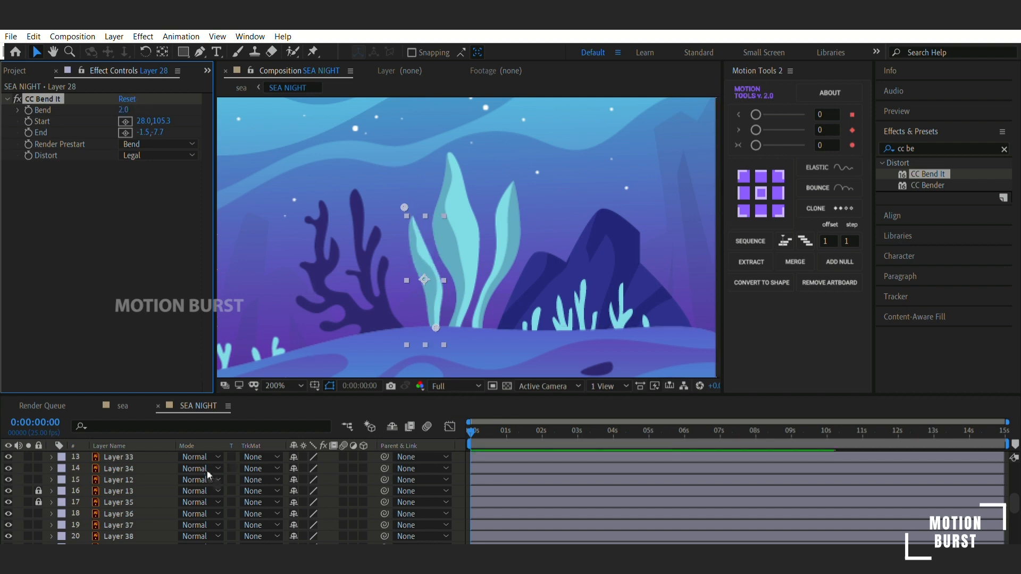
- Keyframe the left leaf's Bend at 0 s and set it to 29.0 at 0:00:01:24
scroll(484, 458, "down", 4)
left_click(188, 461)
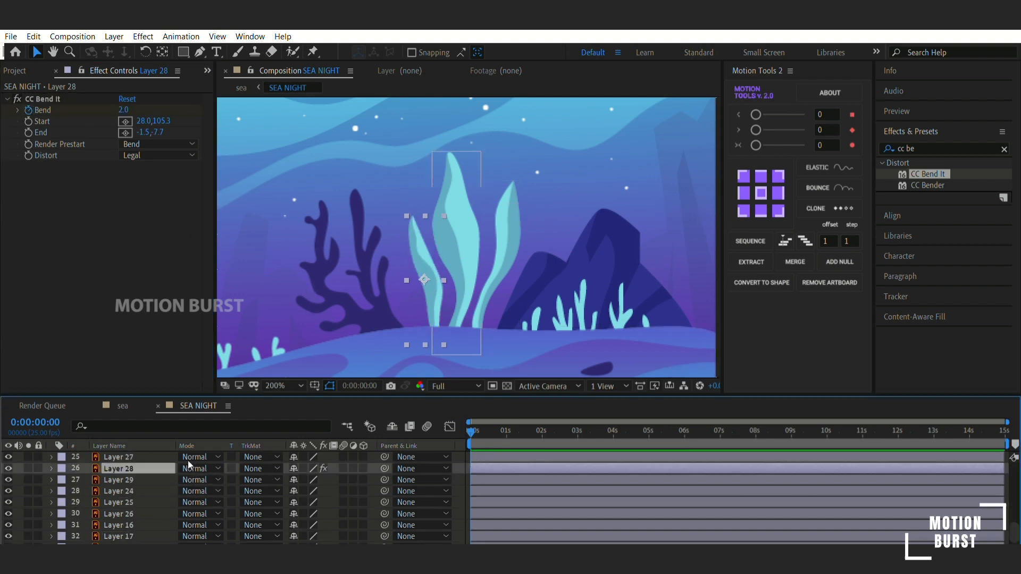
key("u")
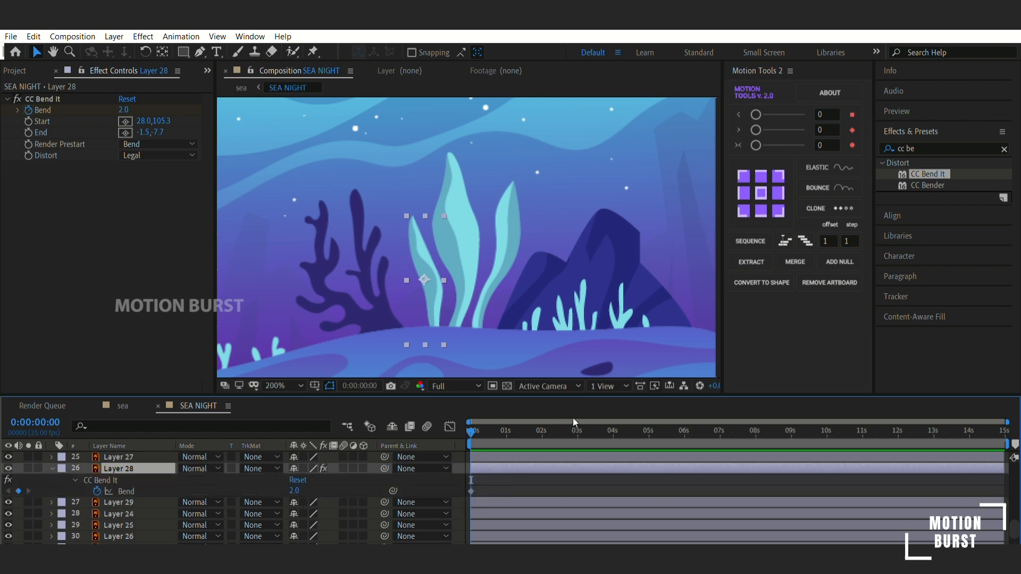
left_click(541, 423)
left_click_drag(128, 99, 147, 99)
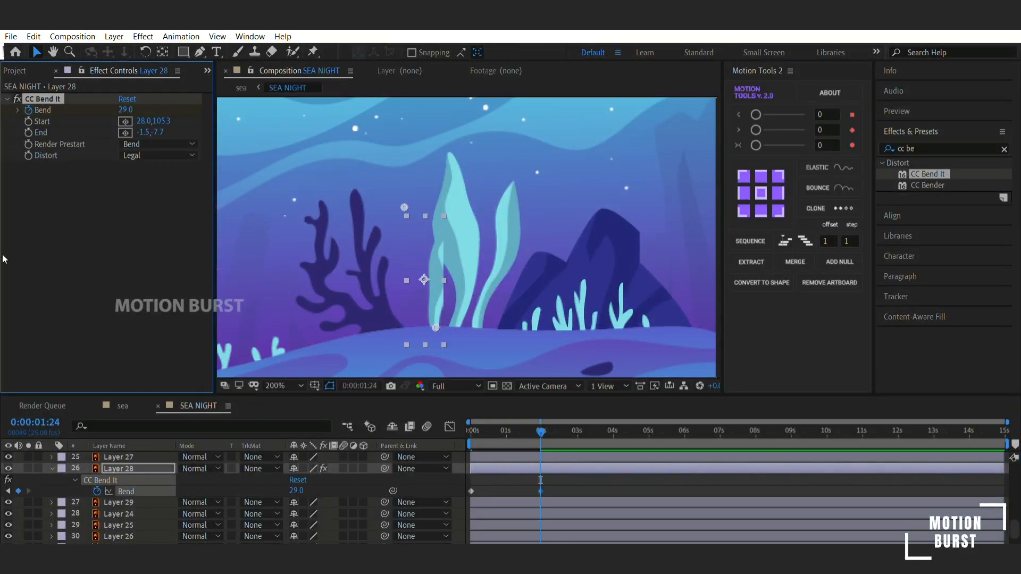
- Apply Grow Bounds to the left leaf above CC Bend It and set its Pixels to 100
left_click(928, 149)
type("bon")
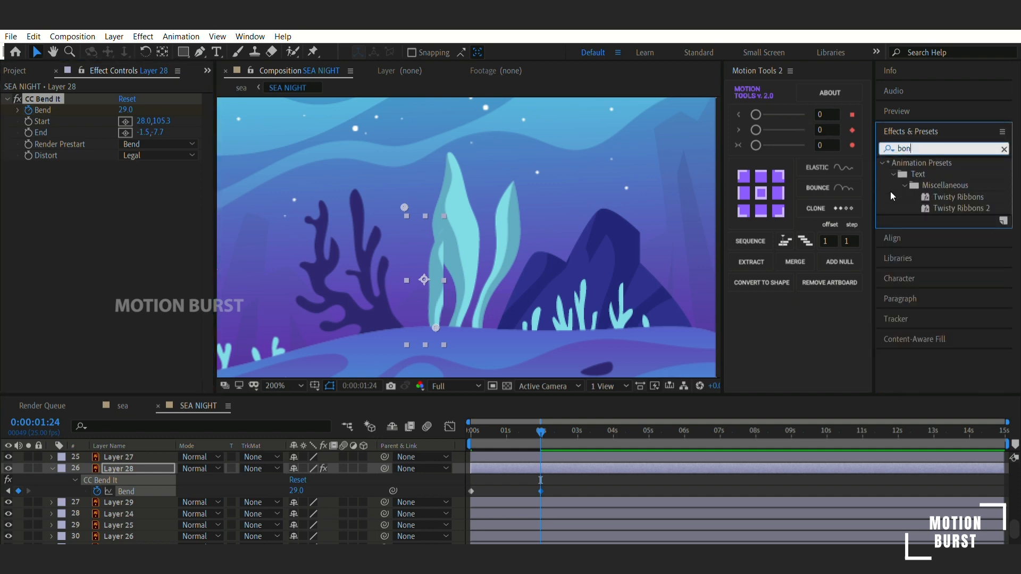
key("BackSpace")
key("BackSpace")
key("BackSpace")
type("gr")
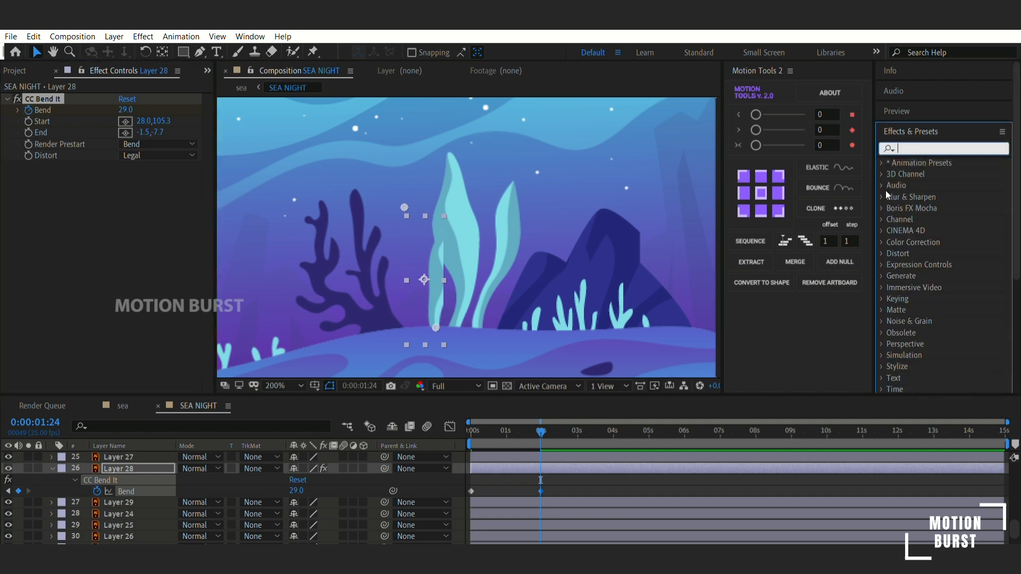
type("aw")
key("BackSpace")
key("BackSpace")
type("ow")
left_click_drag(933, 174, 101, 105)
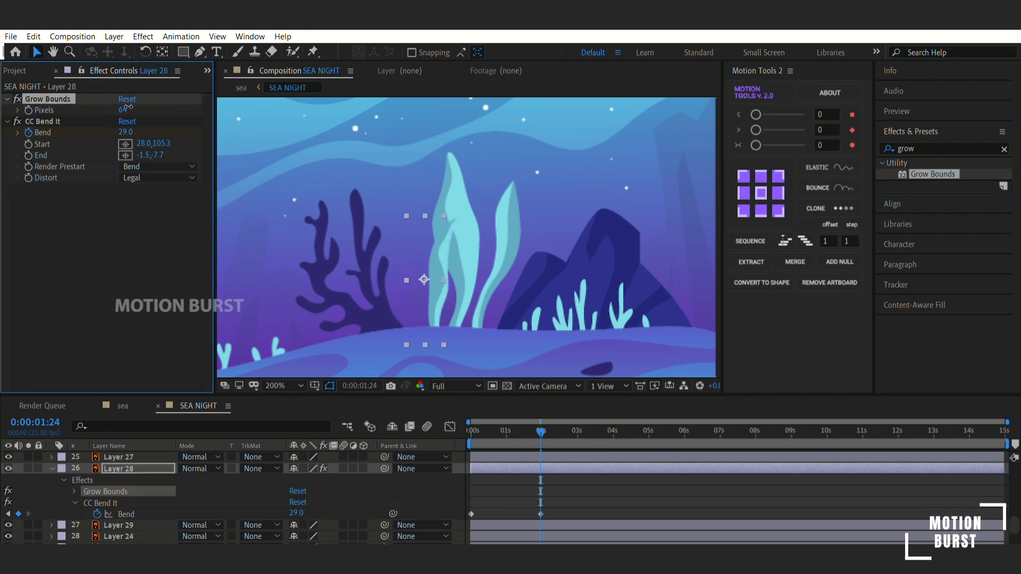
- Reduce the left leaf's Bend at its second keyframe near 2 s
mouse_move(540, 432)
left_mouse_down()
mouse_move(446, 433)
mouse_move(513, 417)
mouse_move(487, 383)
mouse_move(545, 419)
left_mouse_up()
left_click(8, 515)
left_click_drag(124, 132, 140, 169)
- Copy the left leaf's first Bend keyframe to about 4 s and preview the sway from the start
left_click_drag(541, 431, 470, 432)
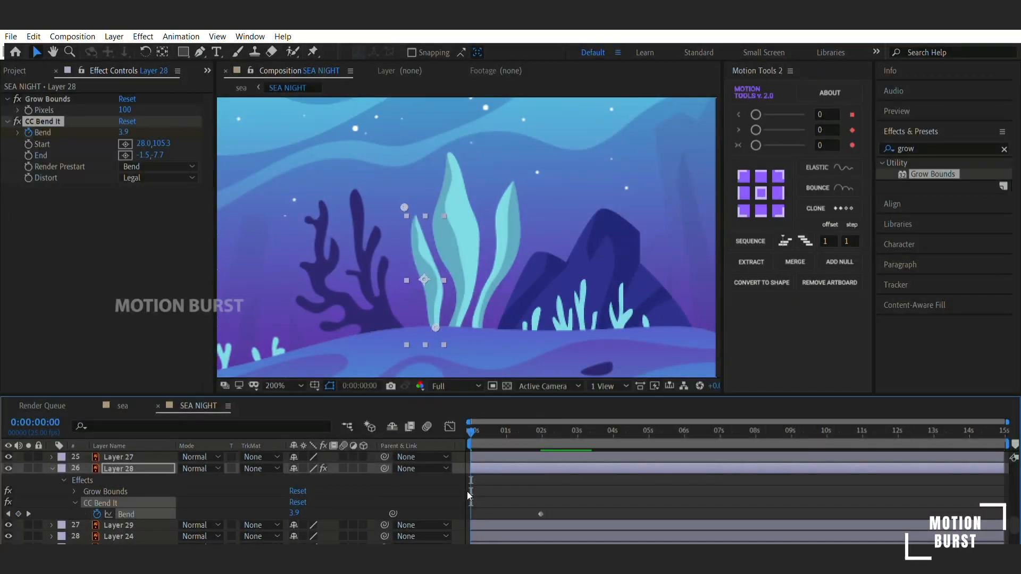
left_click_drag(619, 431, 613, 428)
key("ctrl+v")
key("Home")
key("space")
- Apply Grow Bounds to the middle seaweed leaf and set its Pixels to 55
left_click(57, 524)
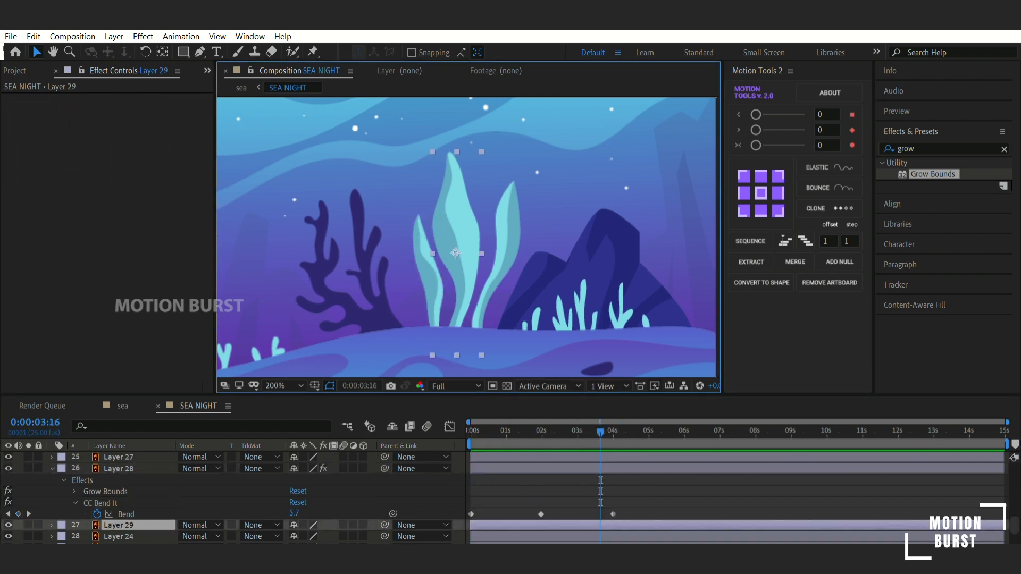
left_click_drag(933, 175, 575, 524)
left_click_drag(123, 110, 144, 98)
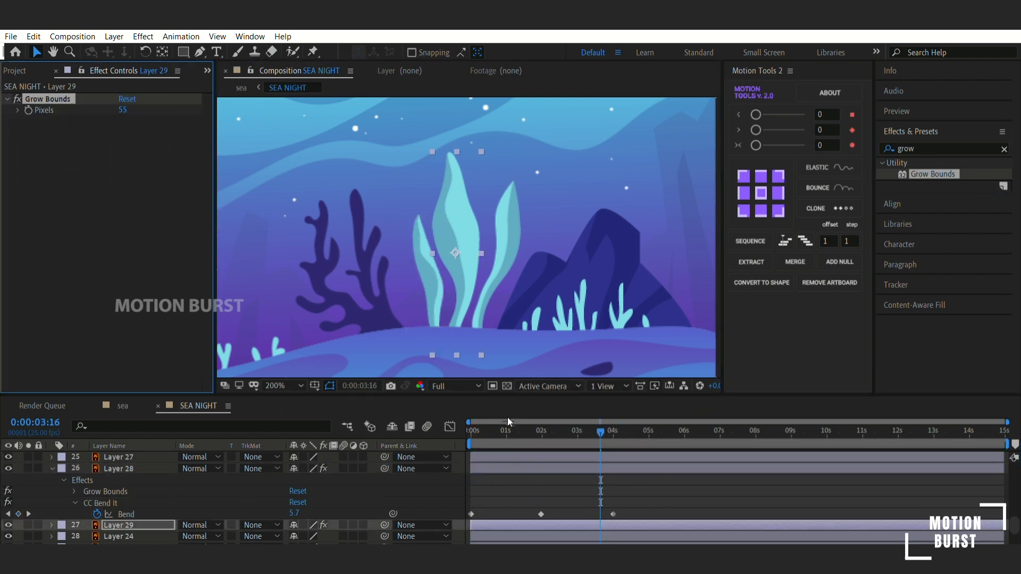
- Apply CC Bend It to the middle leaf and place its end point at the tip and its start point at the base
key("Home")
left_click(925, 149)
type("ben")
double_click(928, 208)
left_click_drag(123, 133, 143, 119)
key("ctrl+z")
key("ctrl+z")
left_click_drag(456, 202, 448, 148)
left_click_drag(456, 304, 454, 331)
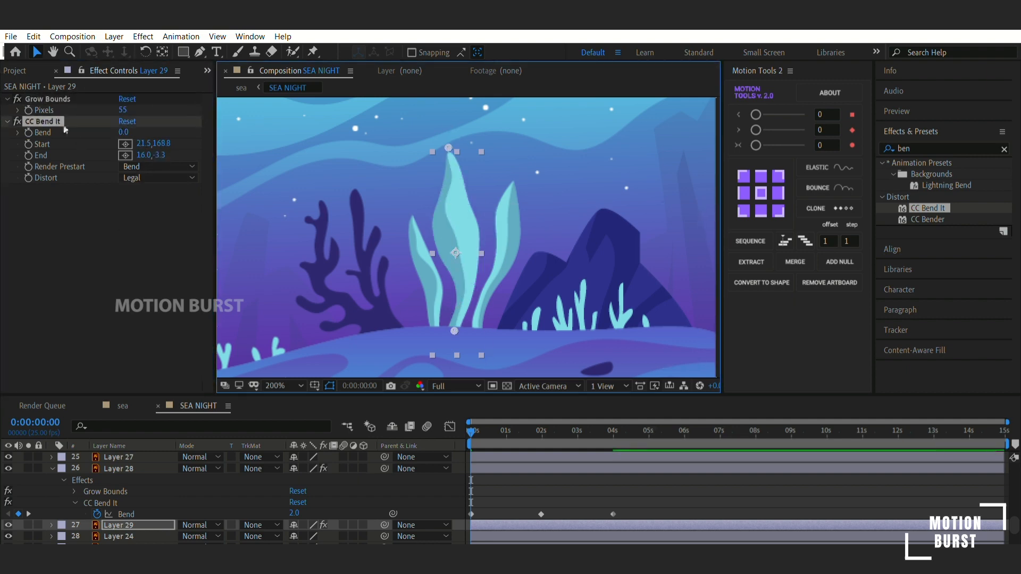
- Animate the middle leaf's Bend from 0 s to a negative bend at 2 s, and copy the first keyframe to about 4 s
left_click(29, 132)
left_click_drag(471, 432, 542, 432)
left_click_drag(124, 132, 113, 133)
left_click_drag(542, 432, 616, 432)
key("u")
scroll(510, 496, "down", 2)
left_click(471, 506)
key("ctrl+c")
key("ctrl+v")
- Apply CC Bend It to the right seaweed leaf and place its start point at the base and its end point at the tip
left_click(507, 239)
scroll(269, 465, "up", 2)
left_click_drag(928, 208, 649, 480)
left_click_drag(497, 306, 473, 329)
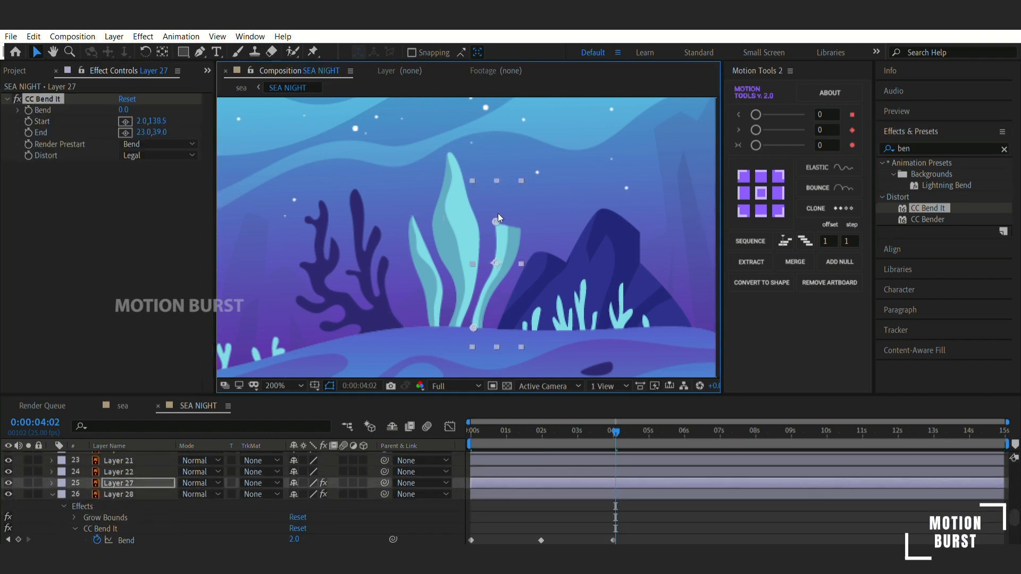
left_click_drag(497, 222, 512, 178)
- Add Grow Bounds to the right leaf above CC Bend It and set its Pixels to 50
left_click(952, 149)
type("grow")
left_click_drag(934, 174, 648, 482)
left_click_drag(52, 167, 53, 98)
left_click(127, 111)
type("50")
key("Return")
- Keyframe the right leaf's Bend at 0 s and set it to 11.0 at 2 s
left_click(471, 432)
left_click(29, 132)
left_click(541, 432)
left_click_drag(124, 133, 143, 125)
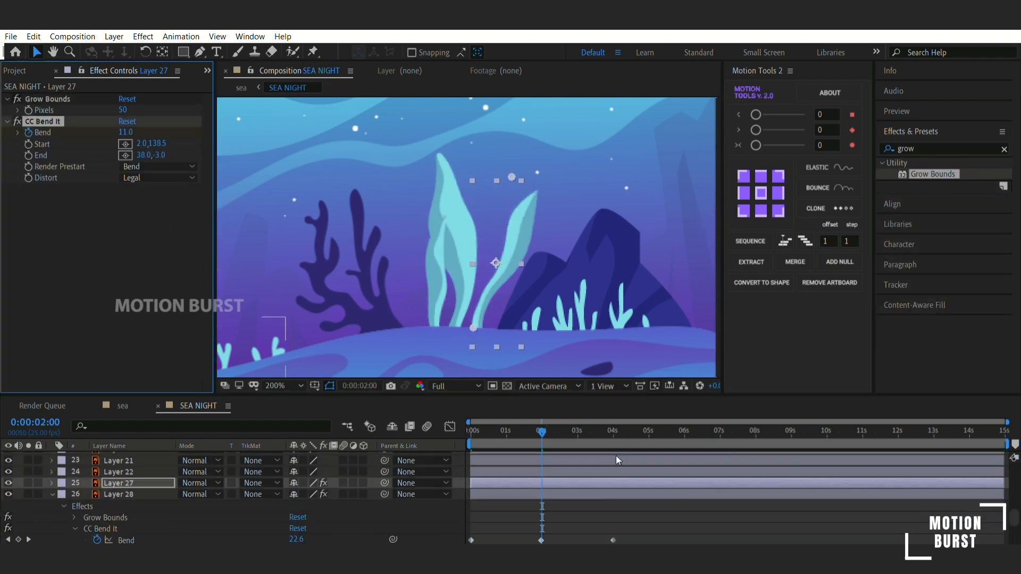
- Copy the right leaf's first Bend keyframe to about 4 s and preview the seaweed animation from the start
key("u")
left_click(614, 432)
left_click(472, 506)
key("ctrl+c")
key("ctrl+v")
left_click_drag(614, 432, 470, 431)
key("space")
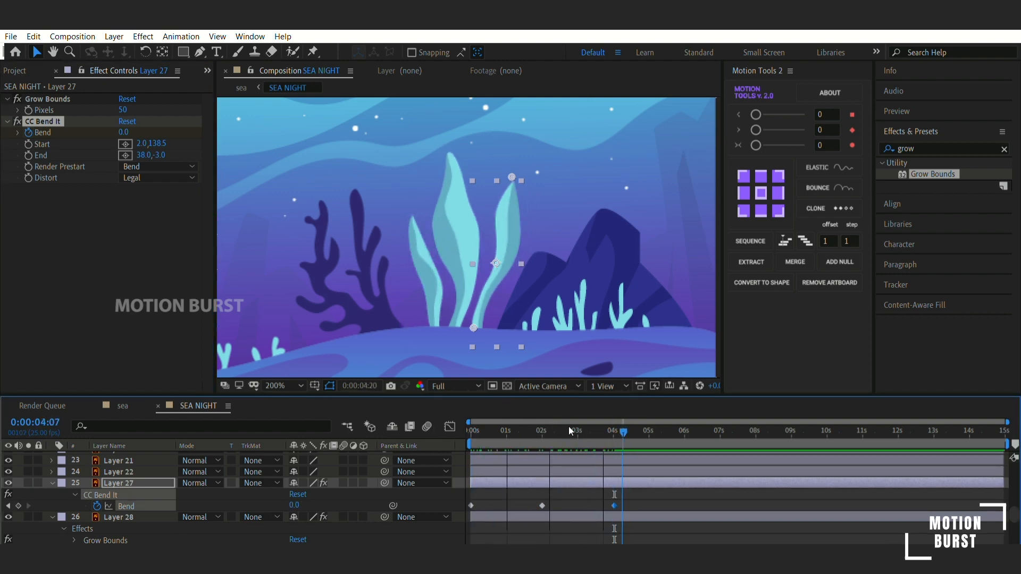
- Paste the copied Bend keyframes onto the dark coral next to the seaweed, starting at 0 s
scroll(534, 452, "down", 2)
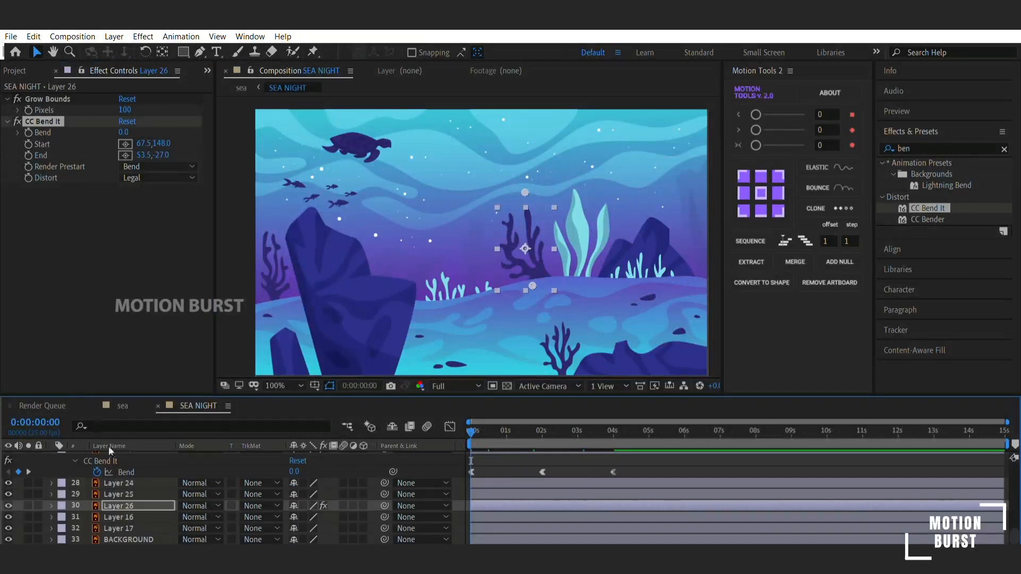
key("ctrl+v")
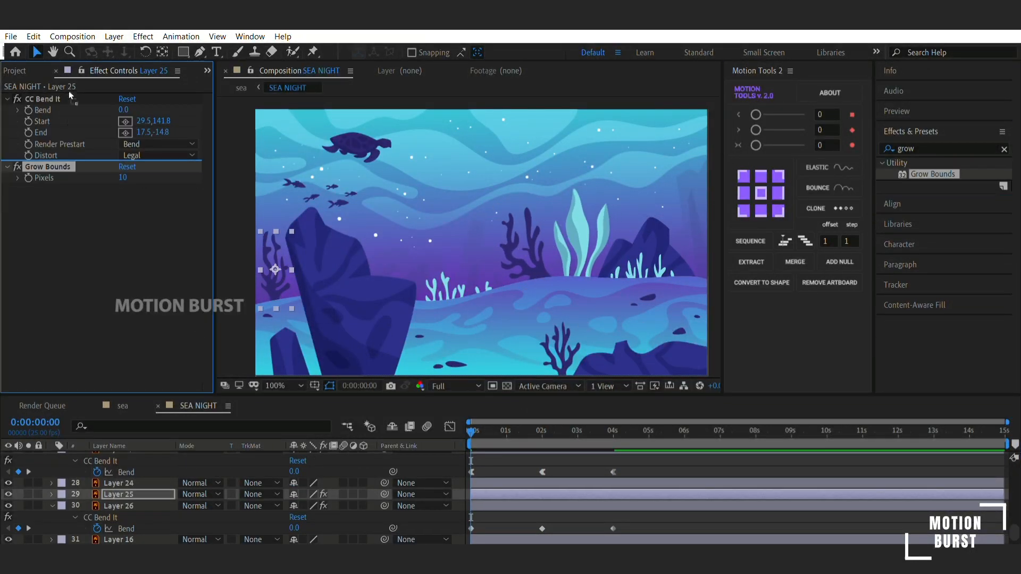
- Move Grow Bounds above CC Bend It on the coral behind the large rock and keyframe its Bend at 0, 2 and 4 s
left_click_drag(69, 95, 69, 94)
left_click(542, 431)
left_click(124, 132)
left_click(613, 431)
left_click(559, 343)
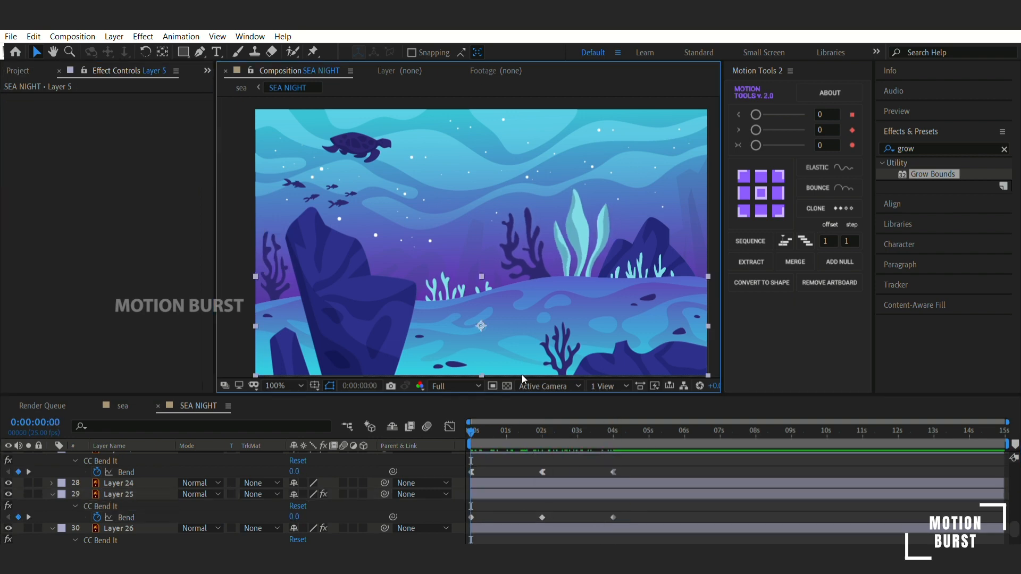
- Apply Easy Ease to the coral layers' Bend keyframes and preview the plant animation
scroll(141, 470, "up", 2)
scroll(141, 470, "down", 3)
left_click_drag(627, 488, 466, 470)
key("F9")
left_click_drag(628, 523, 464, 504)
key("F9")
key("space")
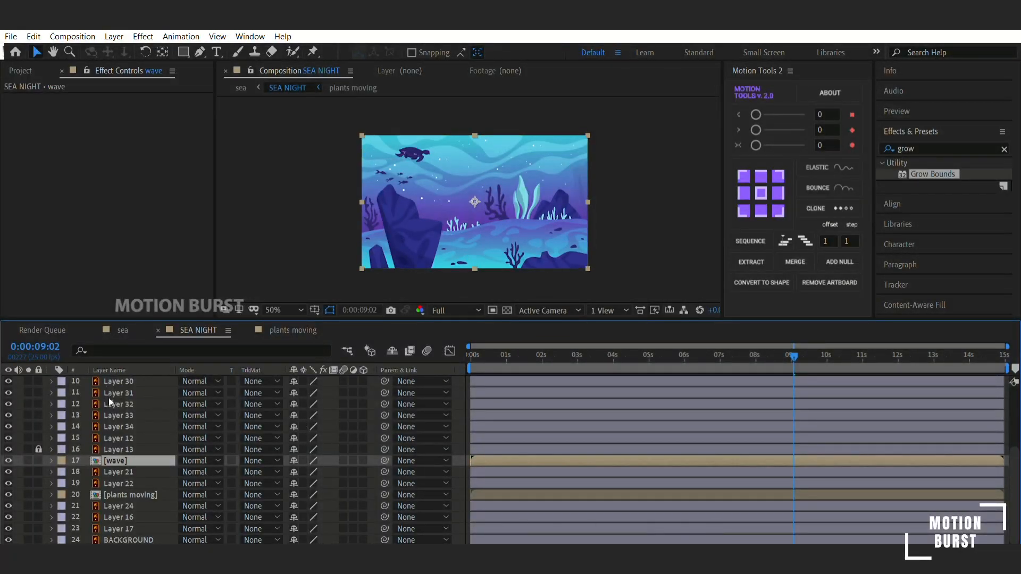
- Open the wave composition and apply Turbulent Displace with Amount 19.0 to the lowest wave, Layer 35
double_click(139, 448)
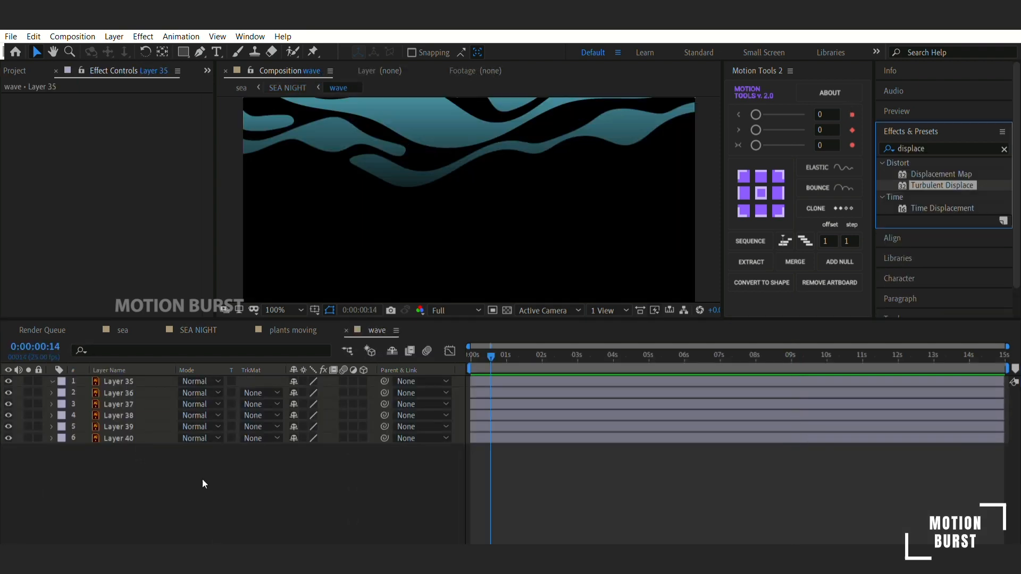
left_click(372, 178)
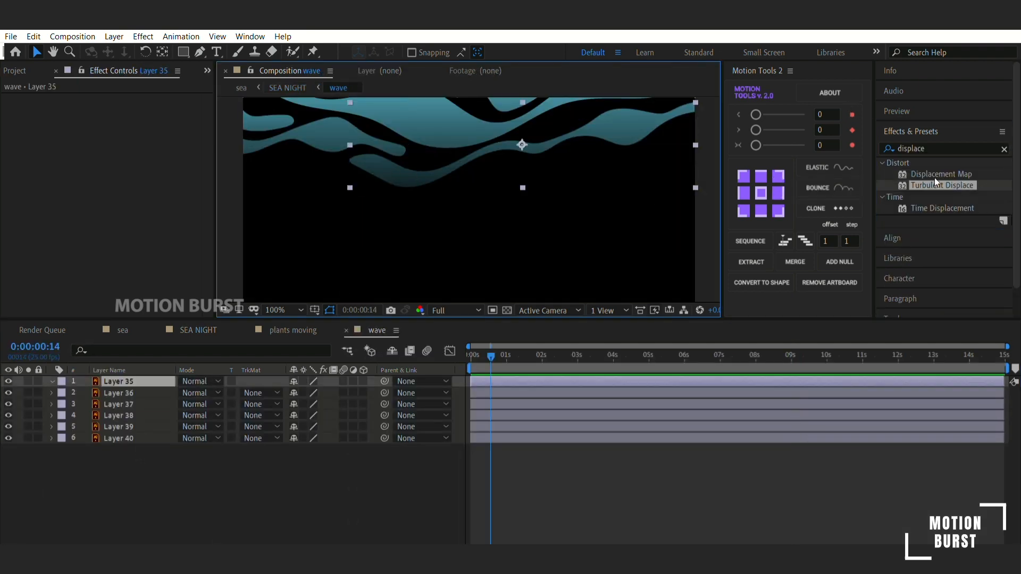
left_click_drag(944, 173, 115, 254)
left_click_drag(56, 214, 92, 227)
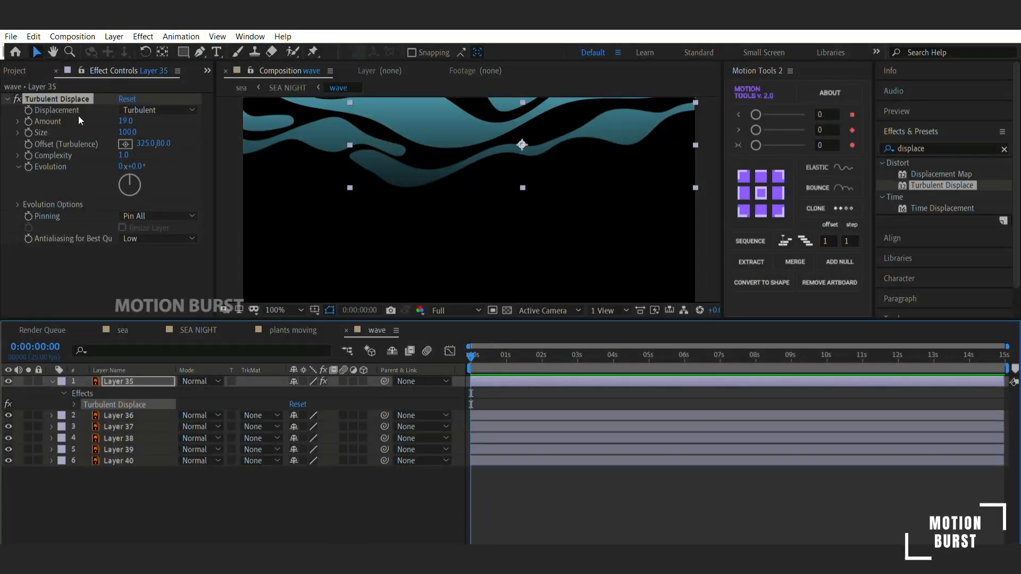
- Keyframe Layer 35's displacement Amount at 0 s and set it to 27.0 at 14:24
left_click(28, 121)
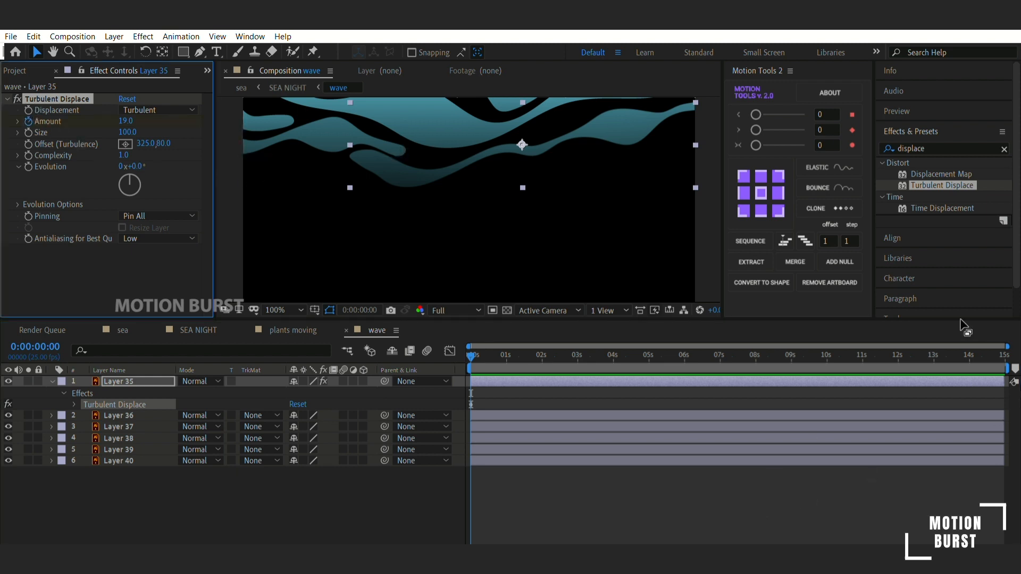
left_click(994, 350)
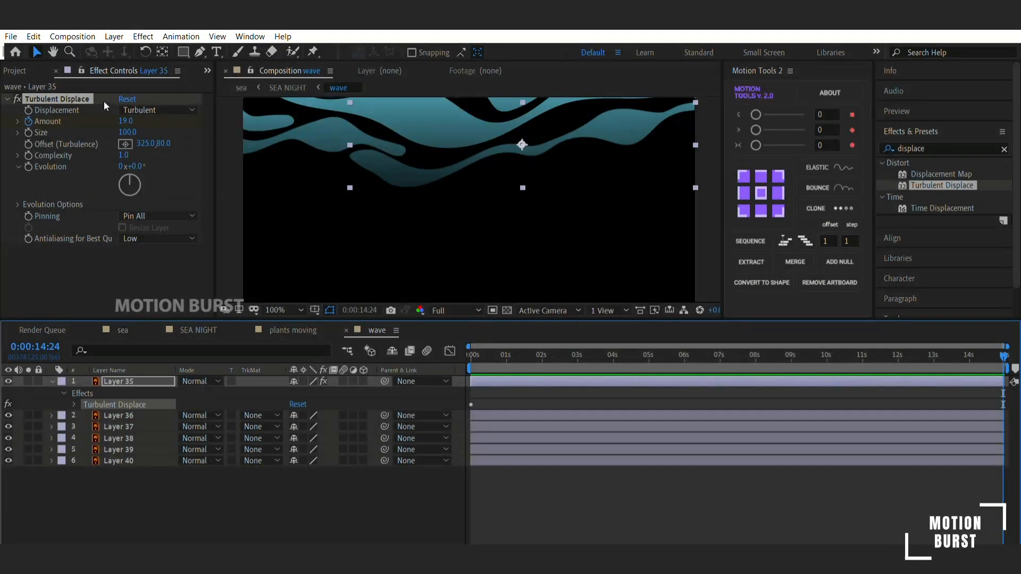
left_click_drag(128, 114, 147, 124)
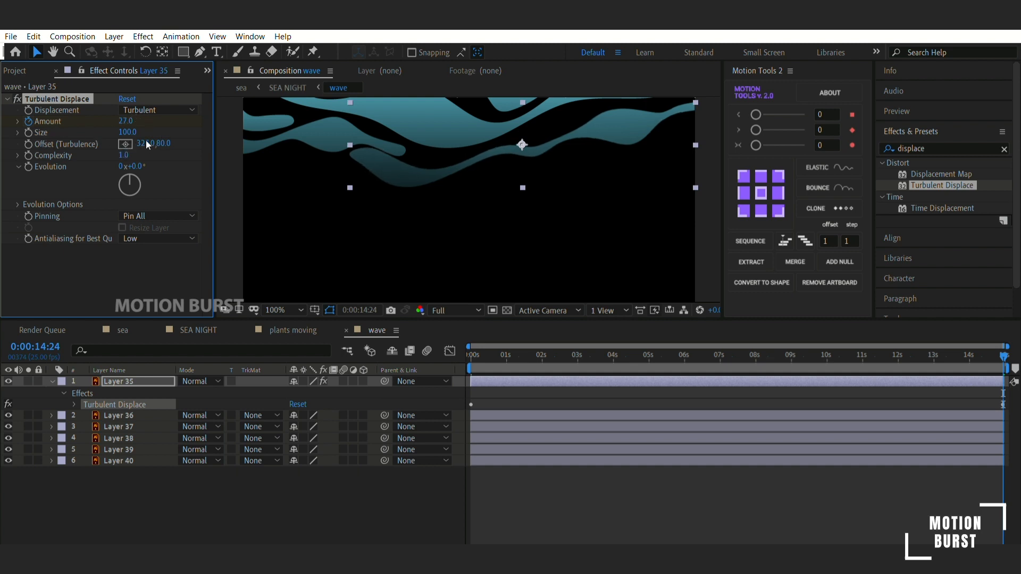
- Keyframe Layer 35's Evolution at 0 s, set it to 0x+145.0° at 14:24, and preview the wave motion
key("Home")
key("u")
left_click(37, 154)
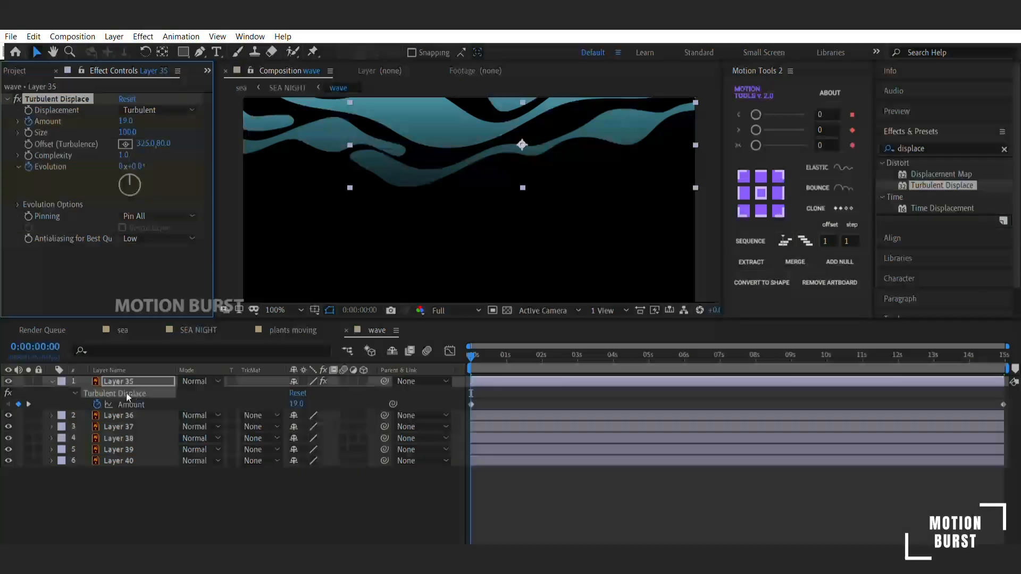
left_click(29, 404)
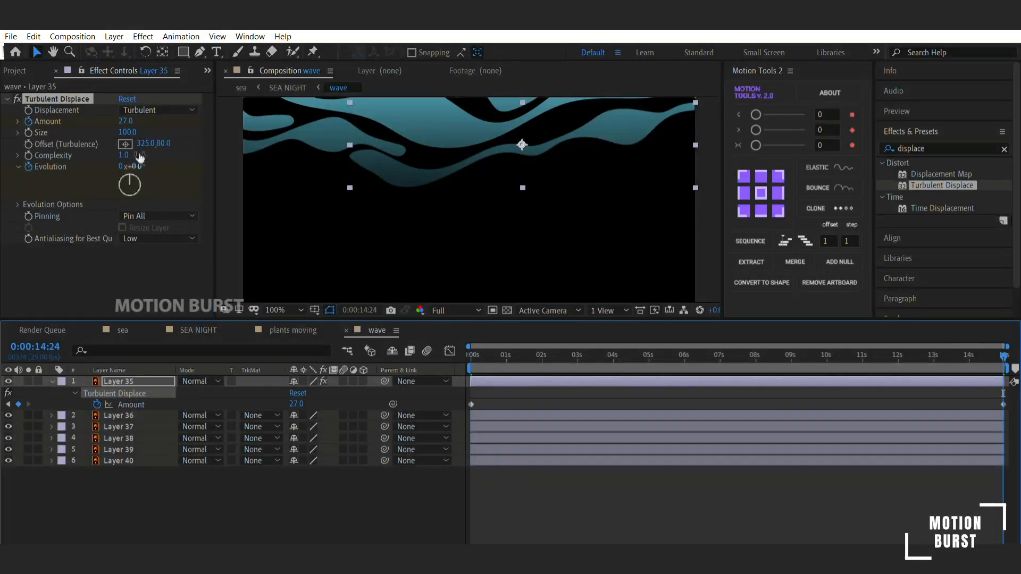
left_click_drag(133, 166, 158, 213)
key("u")
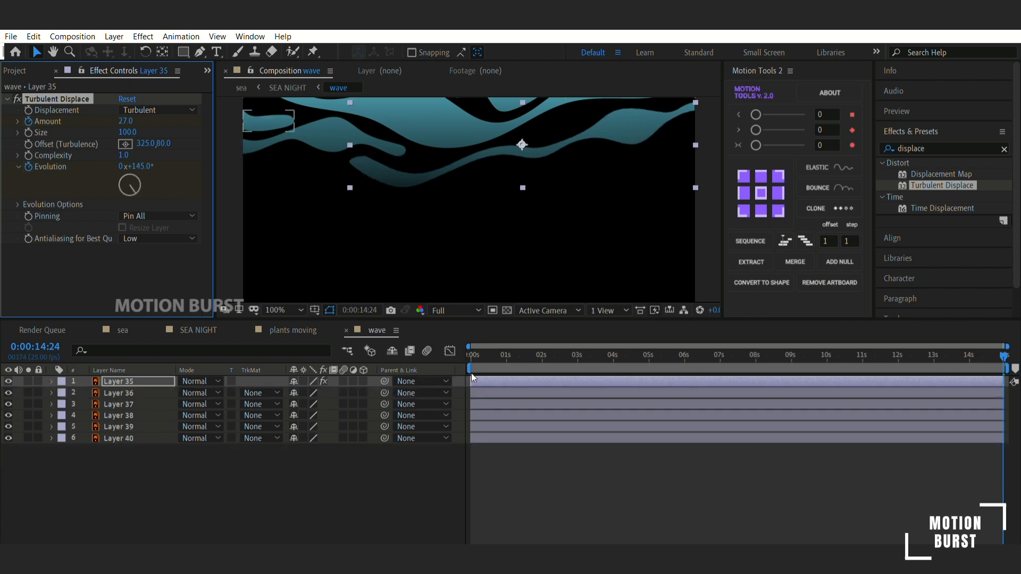
key("u")
left_click_drag(496, 350, 484, 348)
key("space")
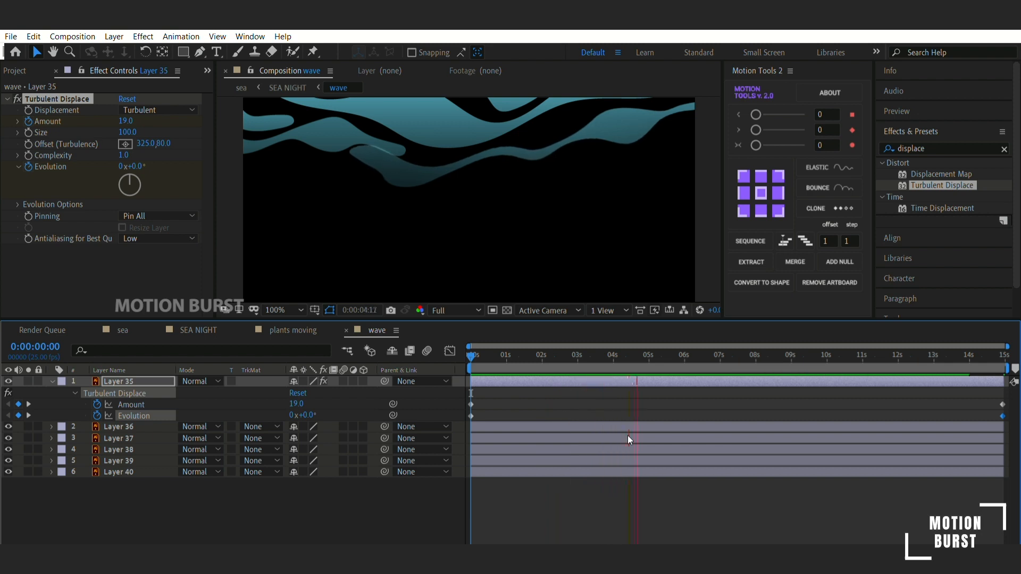
key("space")
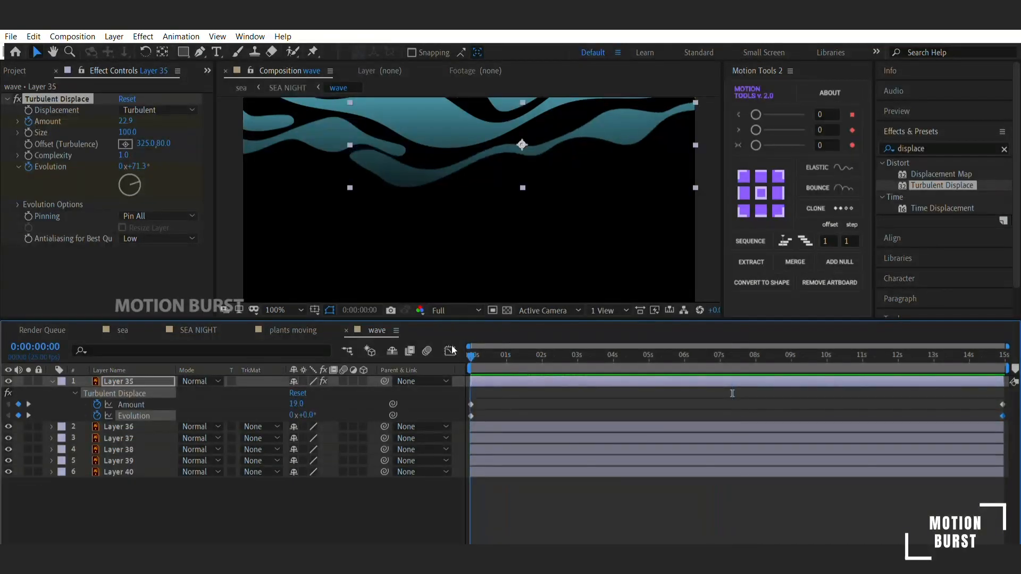
- Keyframe Layer 35's displacement Size at 0 s, raise it to about 220 at 14:24, and preview the result
left_click(28, 133)
key("u")
key("u")
left_click(29, 405)
left_click_drag(128, 132, 219, 144)
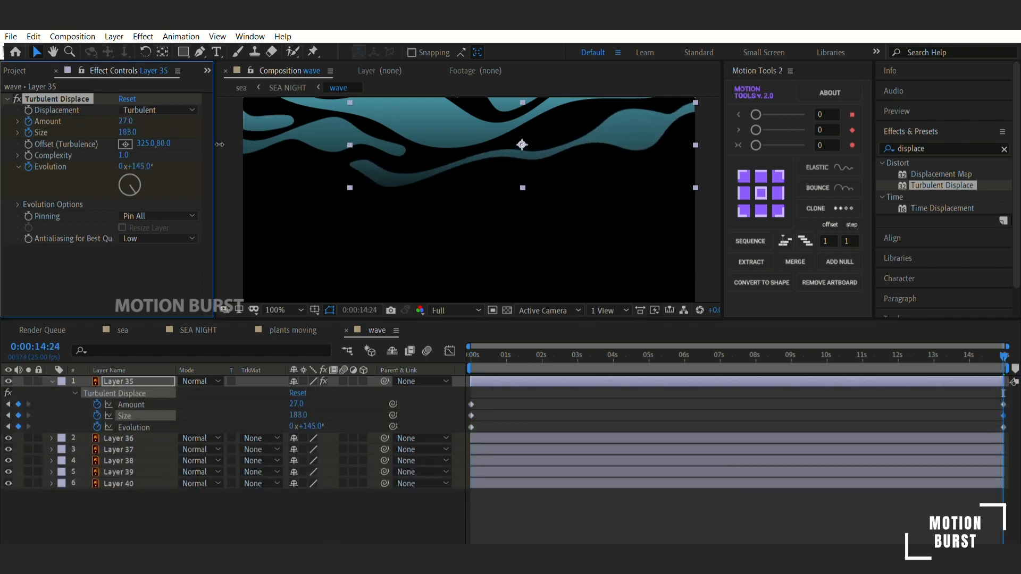
key("Home")
key("space")
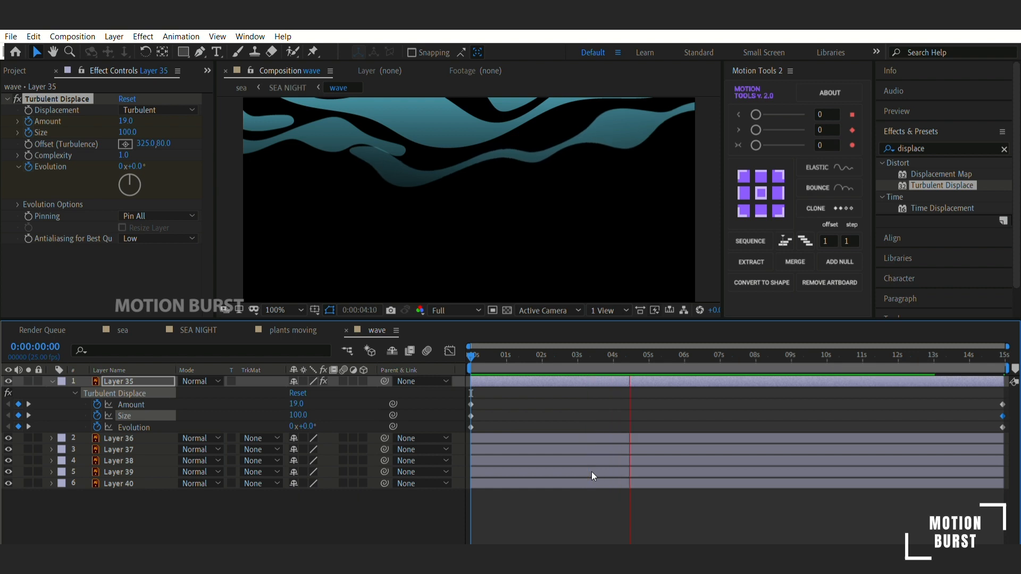
key("space")
- Move Layer 35's end keyframes for Amount, Size and Evolution to about 5 s and copy the starting keyframes to about 10 s
left_click_drag(771, 412, 649, 462)
left_click_drag(979, 390, 650, 402)
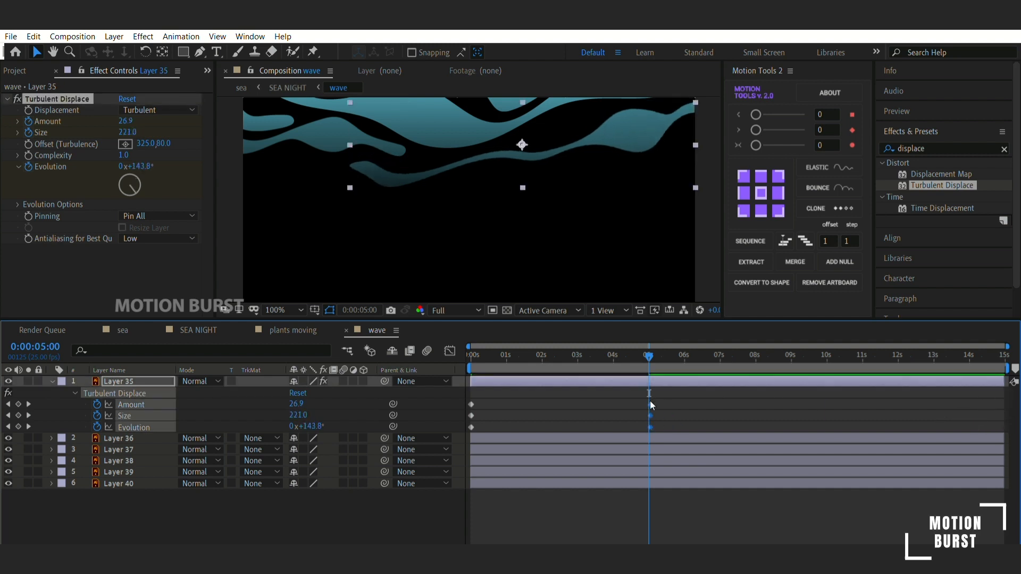
left_click_drag(489, 397, 452, 423)
key("ctrl+c")
key("ctrl+v")
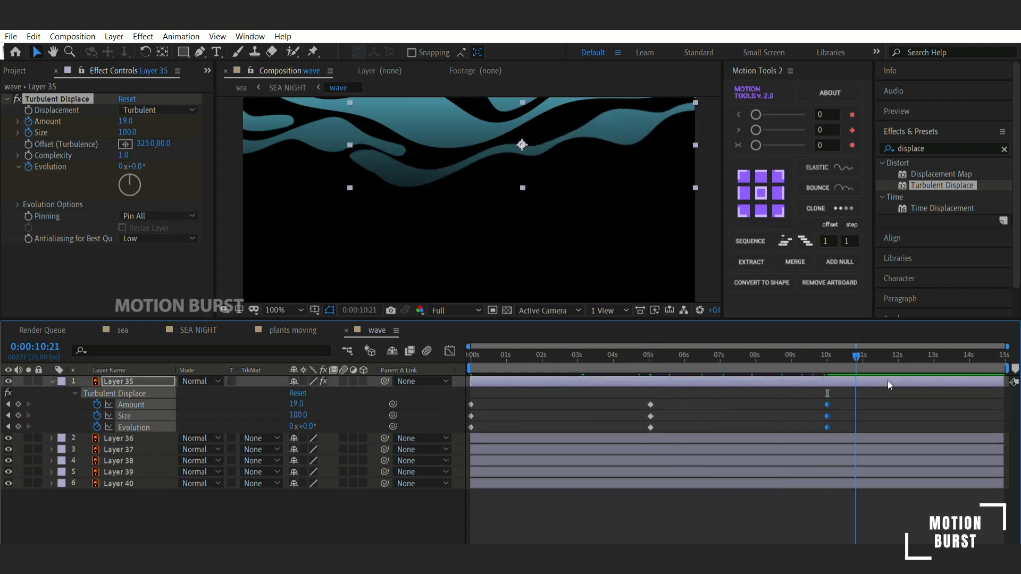
key("Home")
- Copy the animated Turbulent Displace effect from Layer 35 onto Layer 36, starting at 0 s
left_click(198, 158)
left_click(130, 458)
left_click(120, 394)
key("ctrl+c")
left_click(120, 439)
key("ctrl+v")
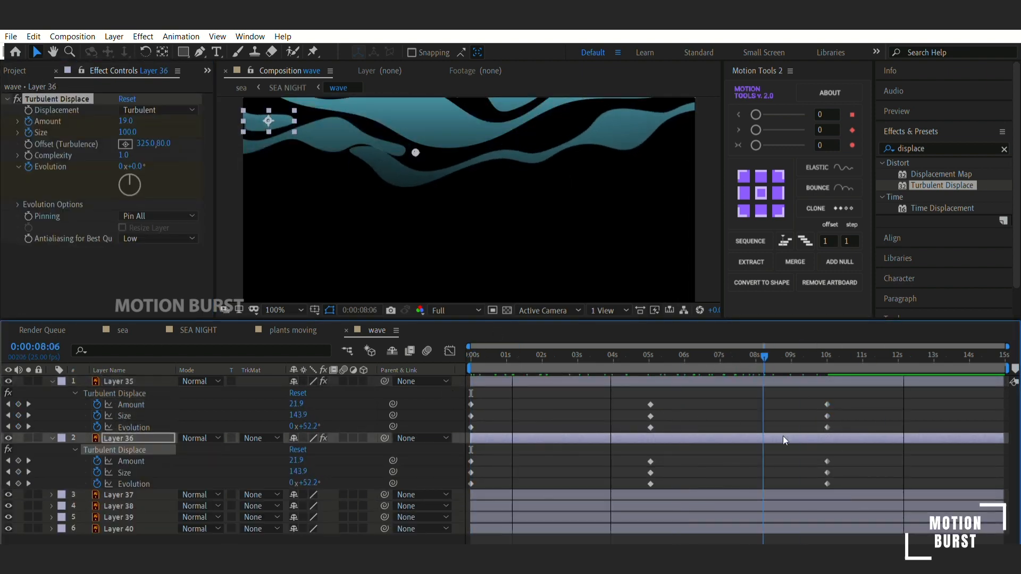
- Try pasting the animated Turbulent Displace effect onto Layers 37 to 40
key("ctrl+Down")
key("ctrl+v")
left_click_drag(470, 353, 1006, 354)
scroll(579, 465, "down", 1)
left_click(600, 515)
left_click(601, 537, "shift")
key("ctrl+v")
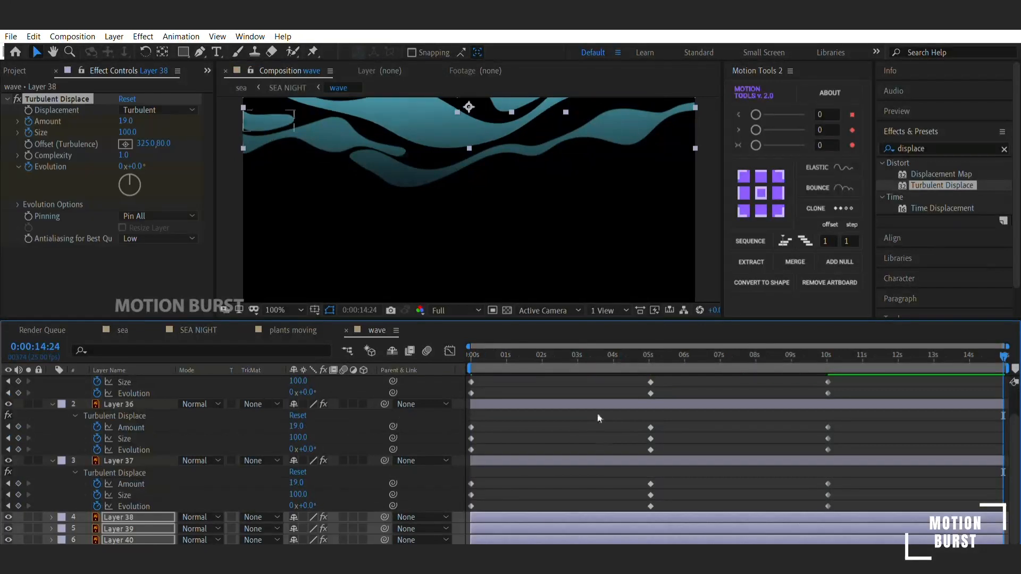
- Enlarge the composition view and preview the displaced waves to check their motion
left_click_drag(318, 319, 321, 404)
left_click(285, 395)
left_click_drag(475, 439, 412, 435)
key("space")
key("space")
left_click(460, 142)
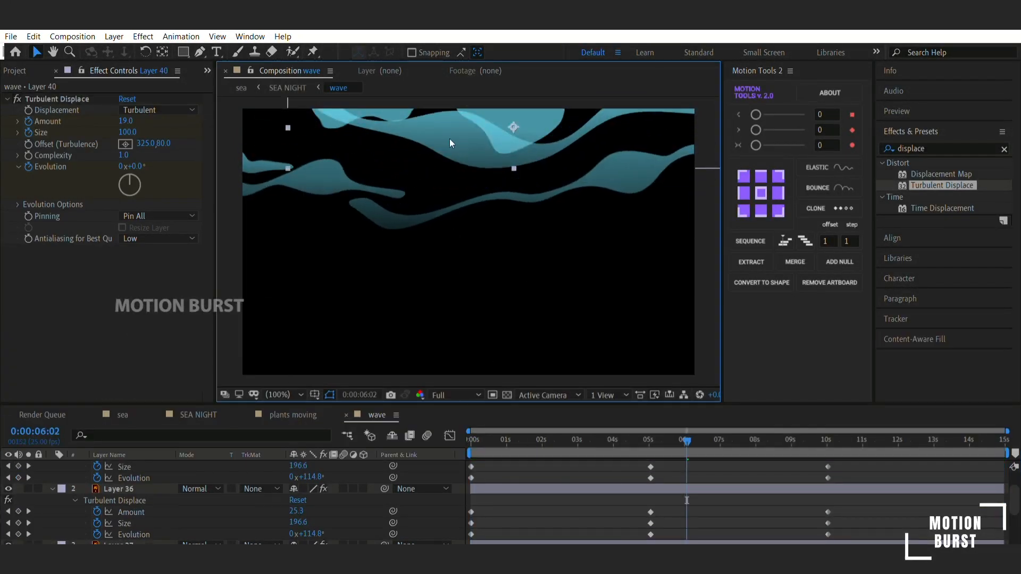
- Undo the Turbulent Displace pasted onto Layers 37 to 40 and return to 0 s
key("ctrl+v")
scroll(551, 497, "down", 3)
key("ctrl+z")
left_click_drag(687, 440, 381, 429)
key("ctrl+z")
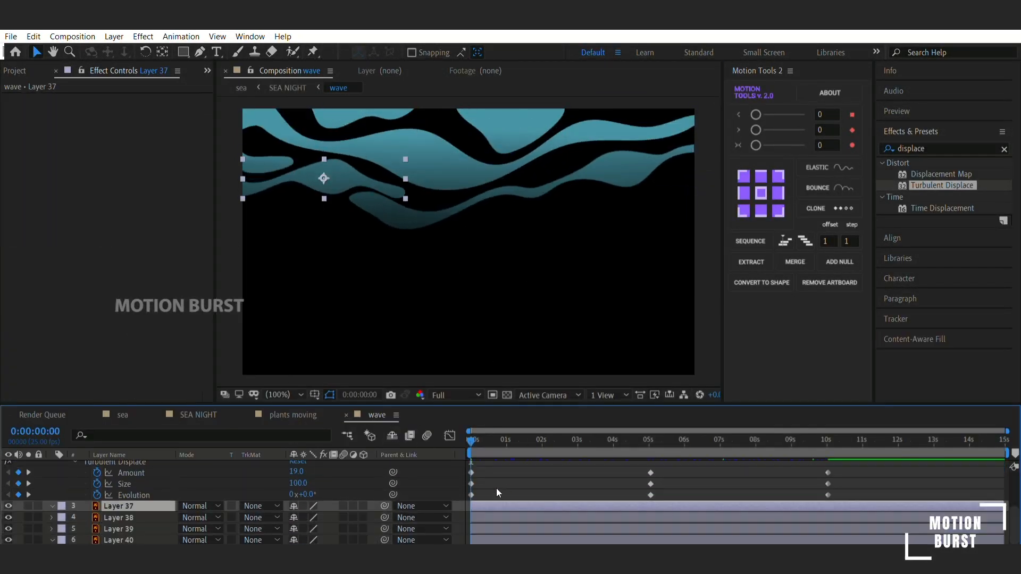
- Paste the animated Turbulent Displace onto the remaining wave layers from 0 s and preview the sea composition
key("ctrl+v")
left_click(650, 496)
key("space")
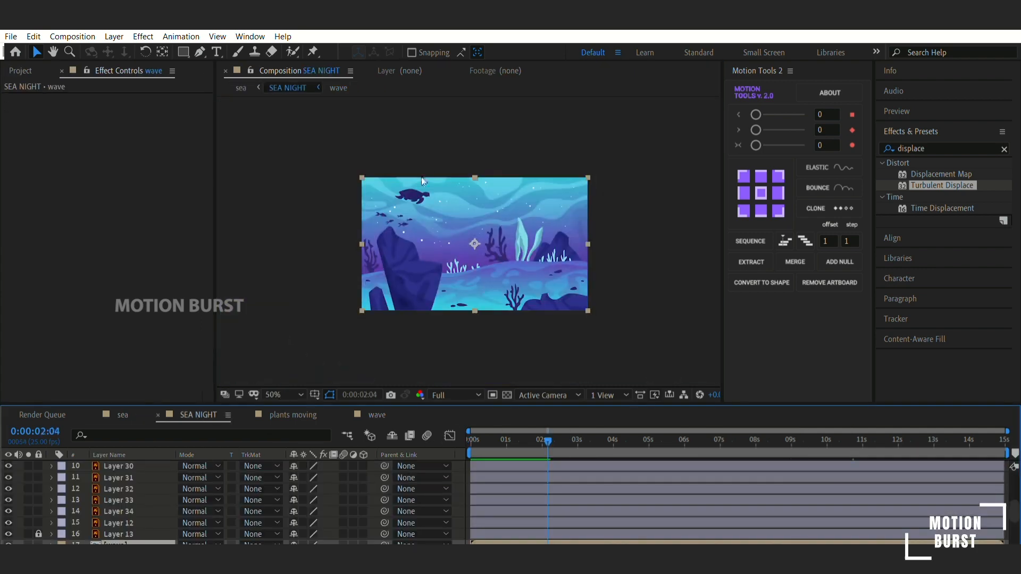
- Select the turtle's Layers 30 to 34 in SEA NIGHT and pre-compose them as turtle
left_click(421, 196)
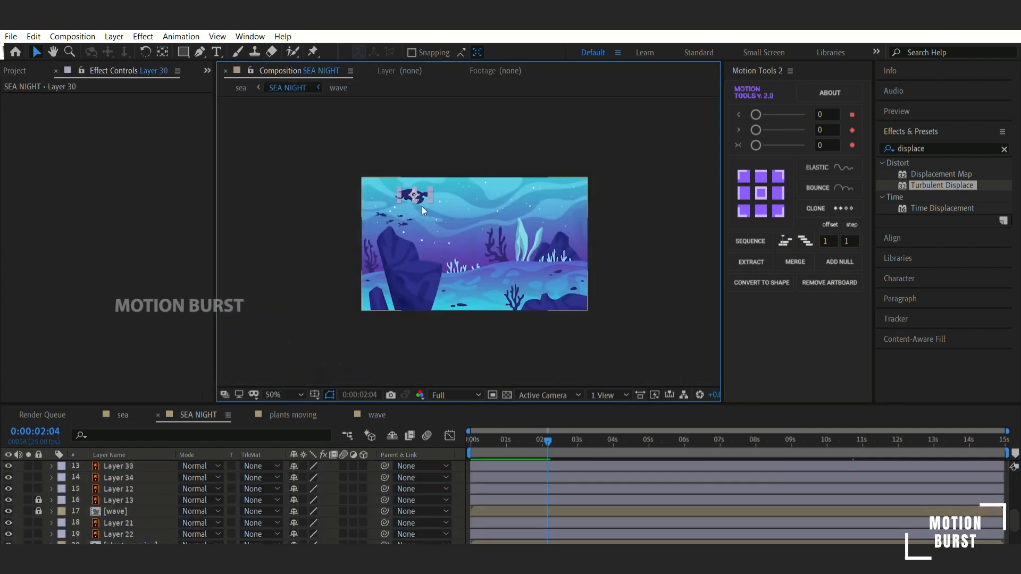
scroll(423, 206, "up", 1)
scroll(425, 471, "up", 3)
left_click(134, 506)
left_click(132, 518)
scroll(131, 513, "down", 1)
left_click(130, 494, "shift")
left_click(133, 528, "shift")
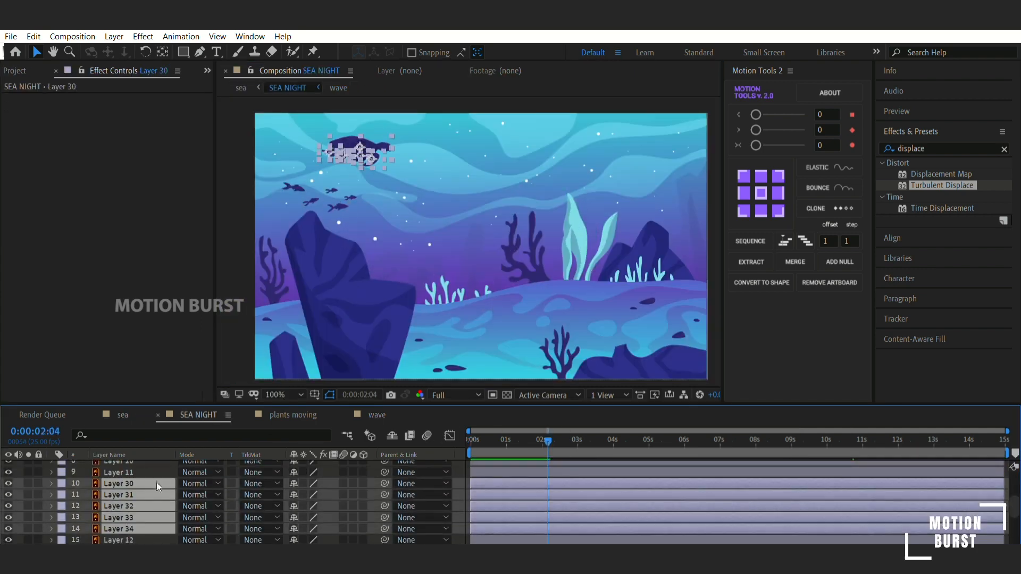
key("ctrl+shift+c")
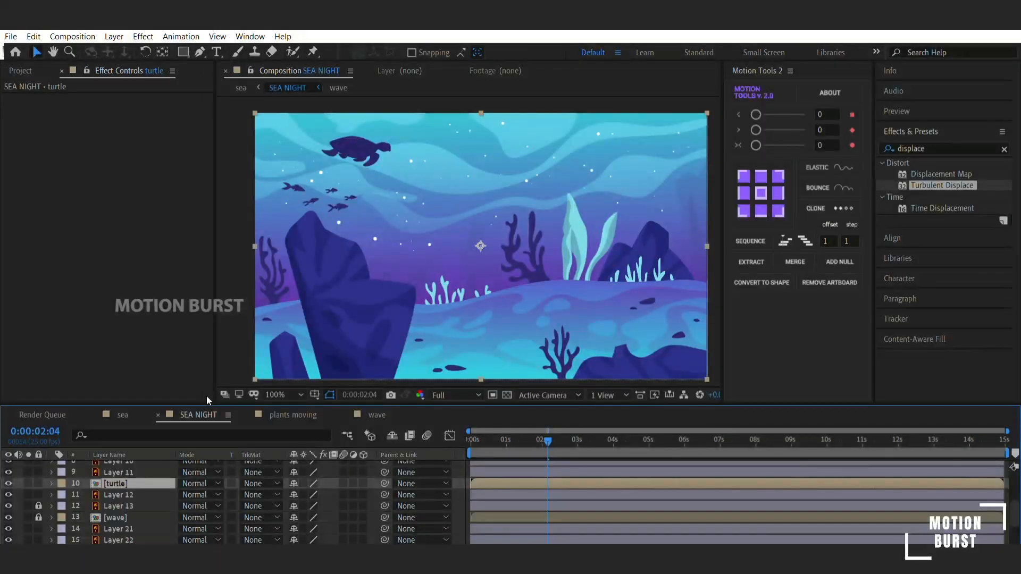
- Open the turtle composition and inspect the turtle's body and flipper layers up close
key("period")
left_click_drag(569, 125, 850, 275)
double_click(149, 482)
scroll(480, 214, "down", 2)
left_click(447, 186)
key("ctrl+a")
scroll(425, 162, "up", 2)
scroll(428, 213, "down", 1)
left_click_drag(431, 265, 515, 310)
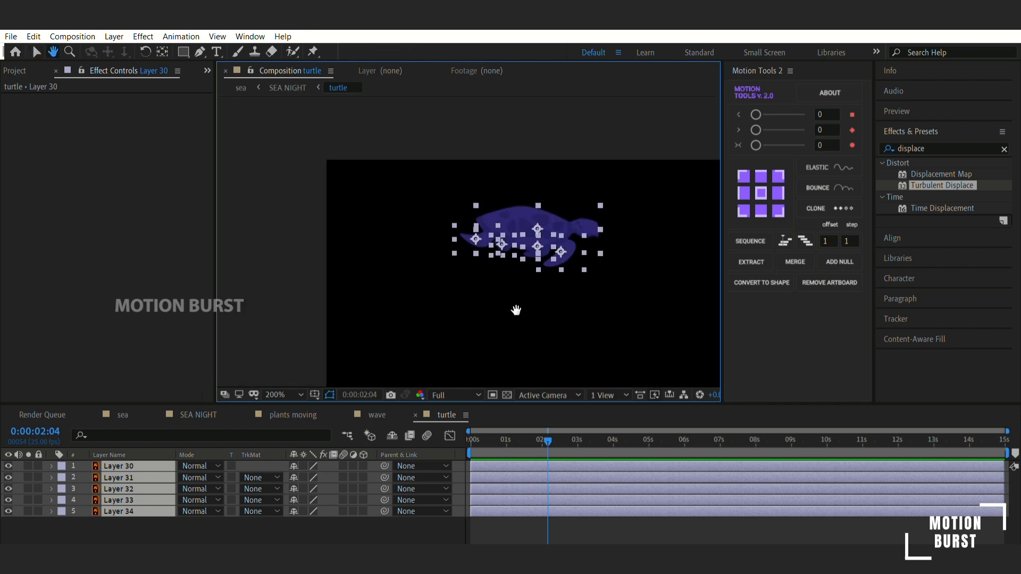
scroll(497, 276, "up", 1)
left_click(495, 276)
left_click_drag(622, 239, 509, 247)
left_click(605, 258)
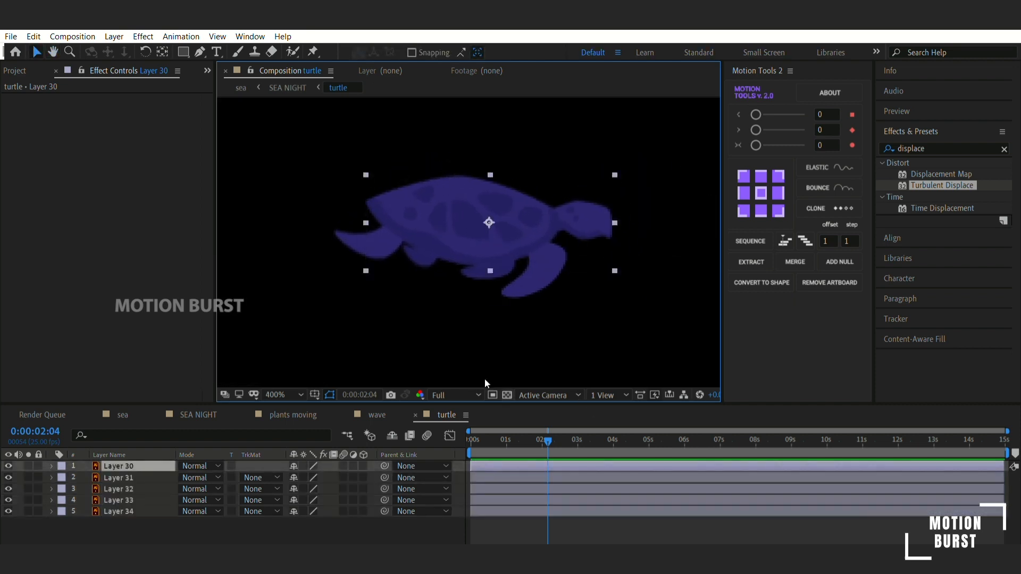
- Apply CC Bend It to the turtle's rear flipper, Layer 31
left_click(313, 477)
double_click(931, 148)
type("bend")
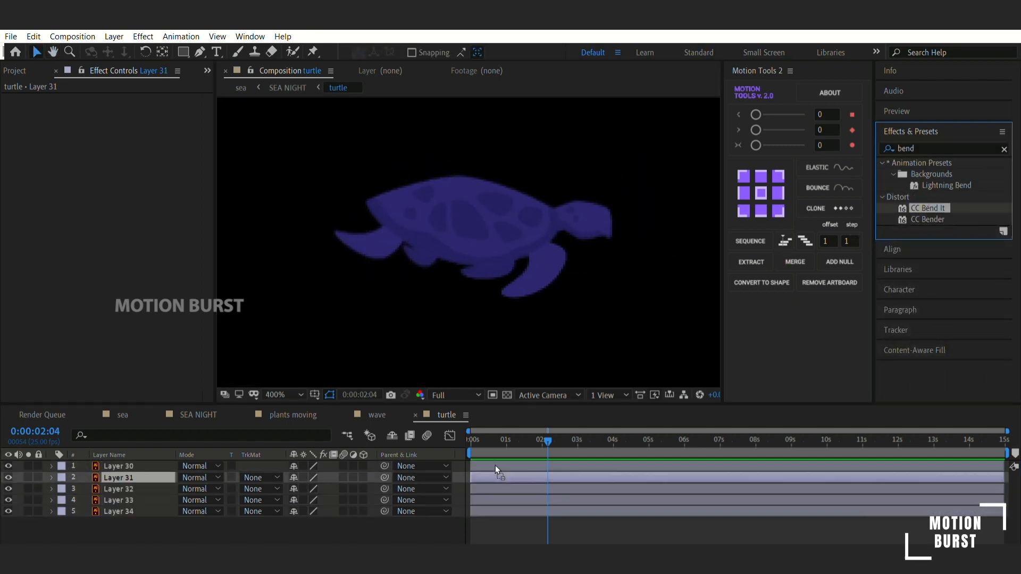
left_click_drag(496, 468, 498, 476)
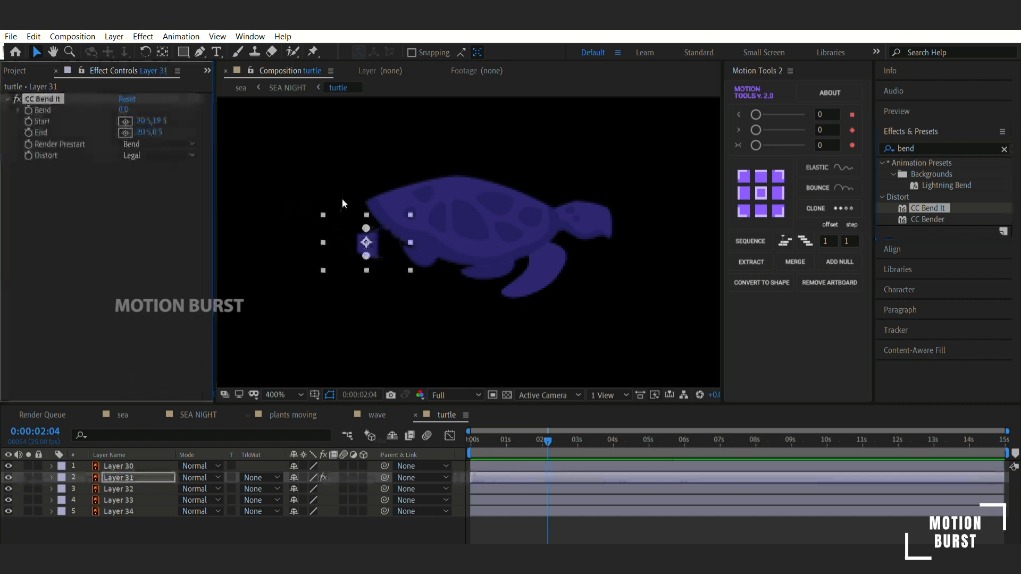
- Place the rear flipper's CC Bend It Start point at the body joint and its End point at the flipper tip
left_click_drag(414, 198, 407, 224)
left_click_drag(366, 256, 327, 245)
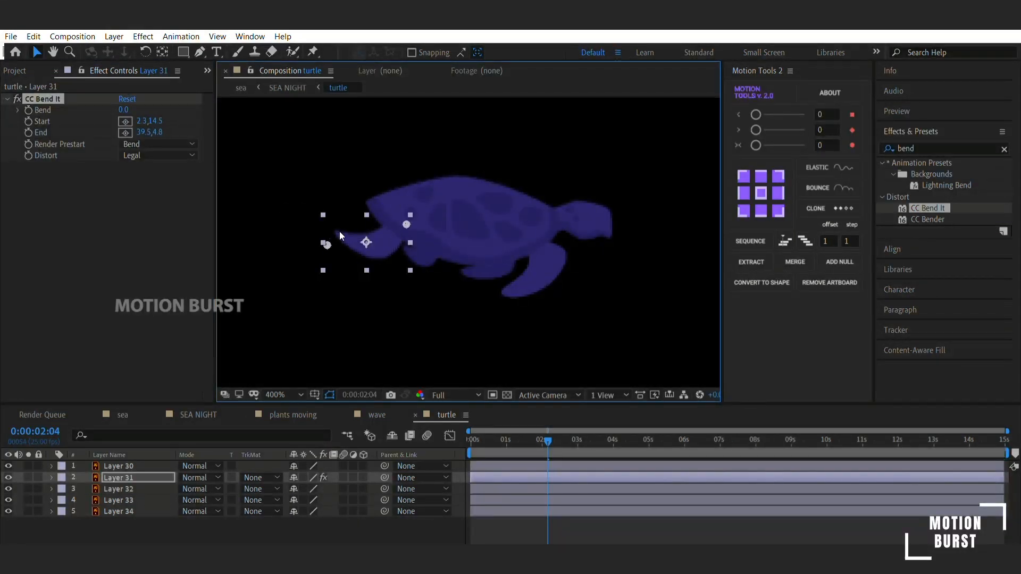
left_click(133, 99)
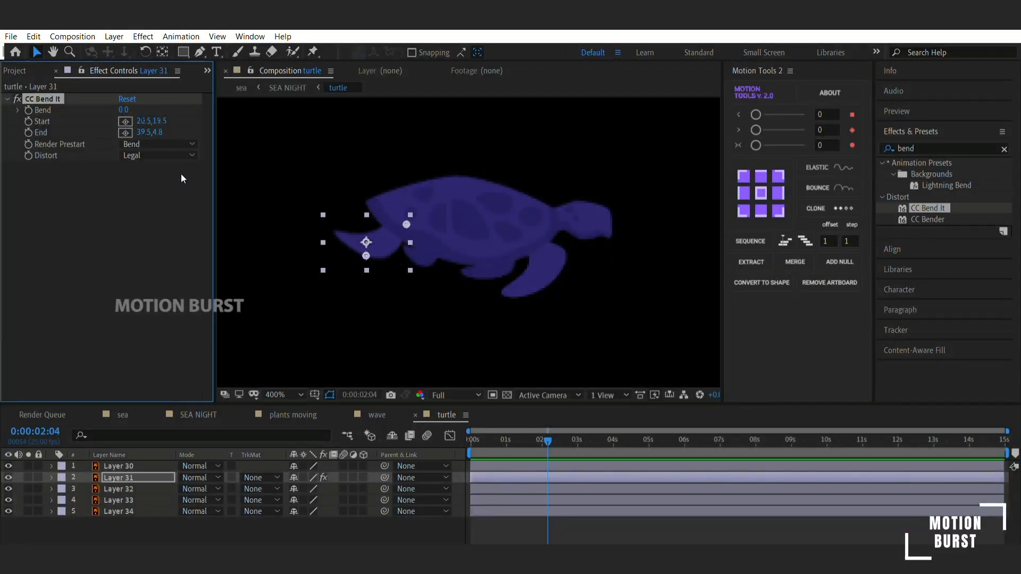
left_click_drag(366, 256, 326, 251)
mouse_move(123, 110)
left_mouse_down()
mouse_move(140, 107)
mouse_move(125, 108)
left_mouse_up()
- Keyframe the rear flipper's Bend at 0 s and set it to -13.0 at 3 s
left_click_drag(481, 441, 392, 436)
left_click(28, 110)
key("u")
left_click(578, 439)
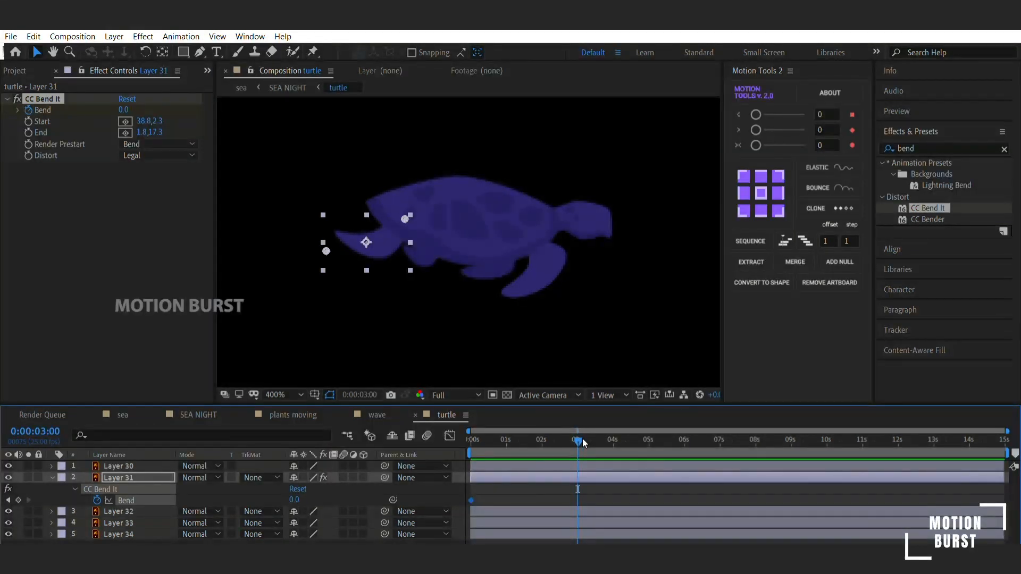
left_click_drag(123, 110, 107, 109)
left_click_drag(578, 440, 468, 441)
left_click_drag(123, 110, 141, 109)
left_click_drag(543, 438, 580, 451)
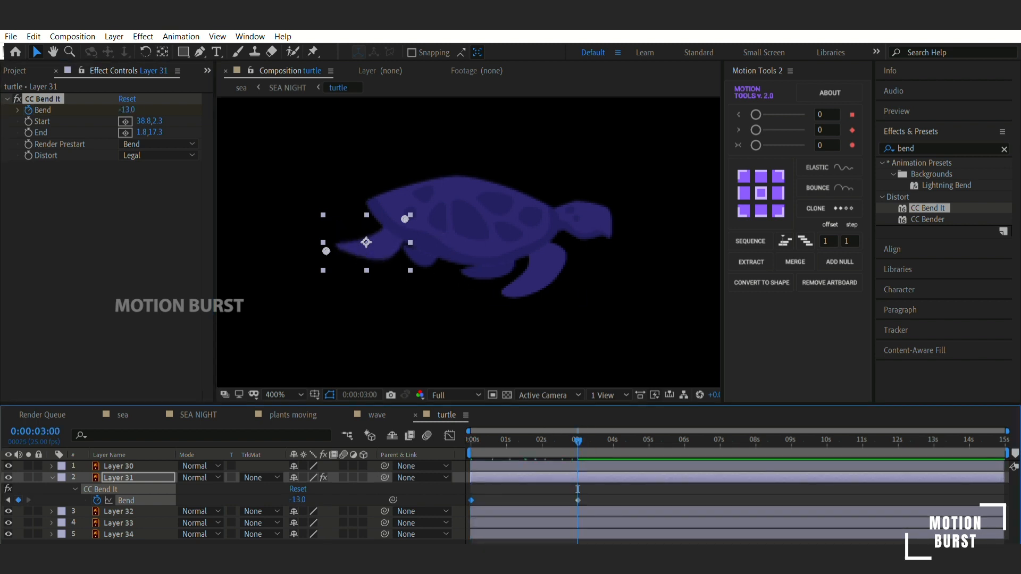
- Readjust the rear flipper's Bend at 3 s and return it to 0.0 at 6 s
left_click_drag(127, 110, 146, 131)
left_click_drag(548, 442, 468, 457)
left_click_drag(553, 467, 685, 450)
left_click_drag(124, 109, 132, 109)
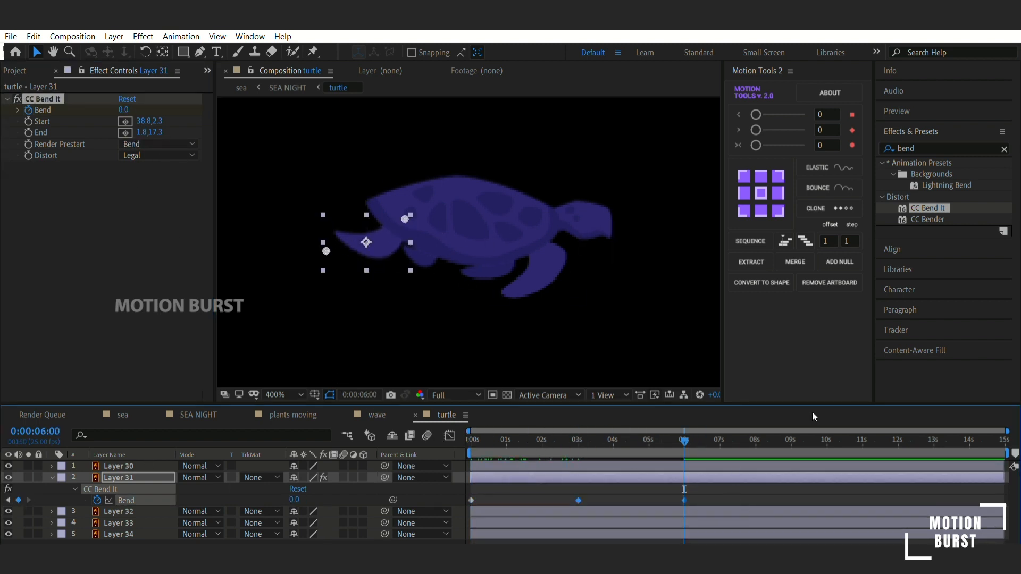
- Retime the rear flipper's Bend keyframes to 2 s and 4 s and paste copies at about 6, 8, 10 and 12 s
left_click_drag(557, 484, 542, 485)
left_click_drag(649, 500, 616, 487)
left_click_drag(529, 490, 643, 498)
key("ctrl+c")
key("ctrl+v")
left_click(828, 440)
key("ctrl+v")
left_click_drag(828, 440, 365, 441)
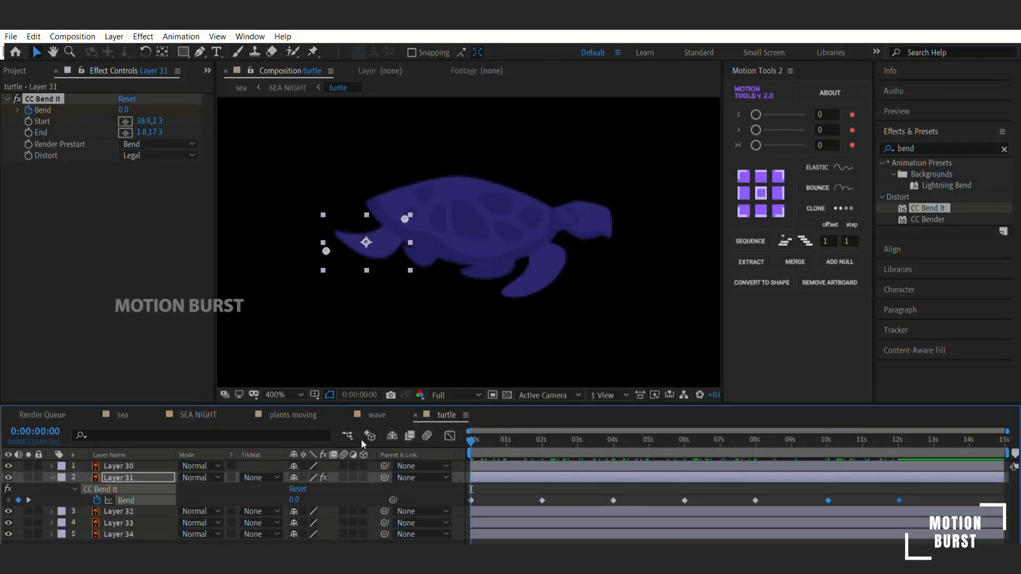
- Select the five small fish layers, Layer 7 to Layer 11, in the SEA NIGHT composition
key("F2")
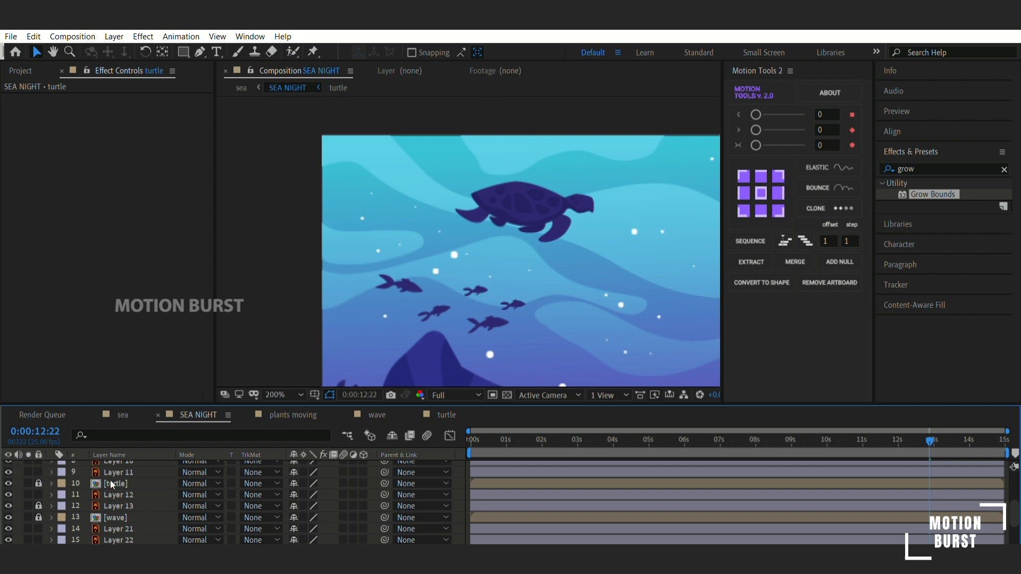
left_click(484, 328, "shift")
left_click(443, 299, "shift")
left_click(435, 285, "shift")
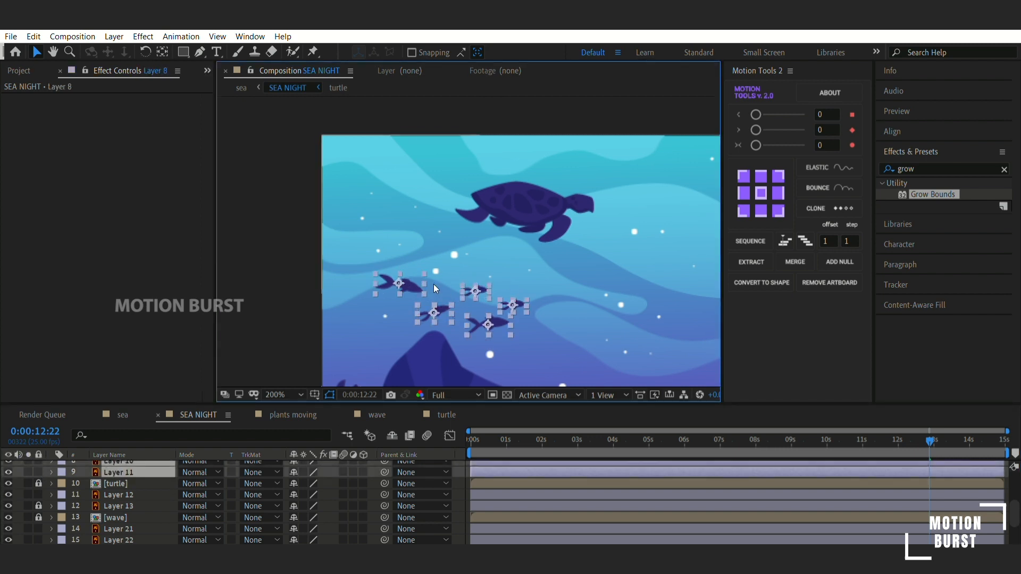
key("ctrl+shift+c")
left_click(525, 372)
scroll(103, 476, "up", 2)
key("ctrl+z")
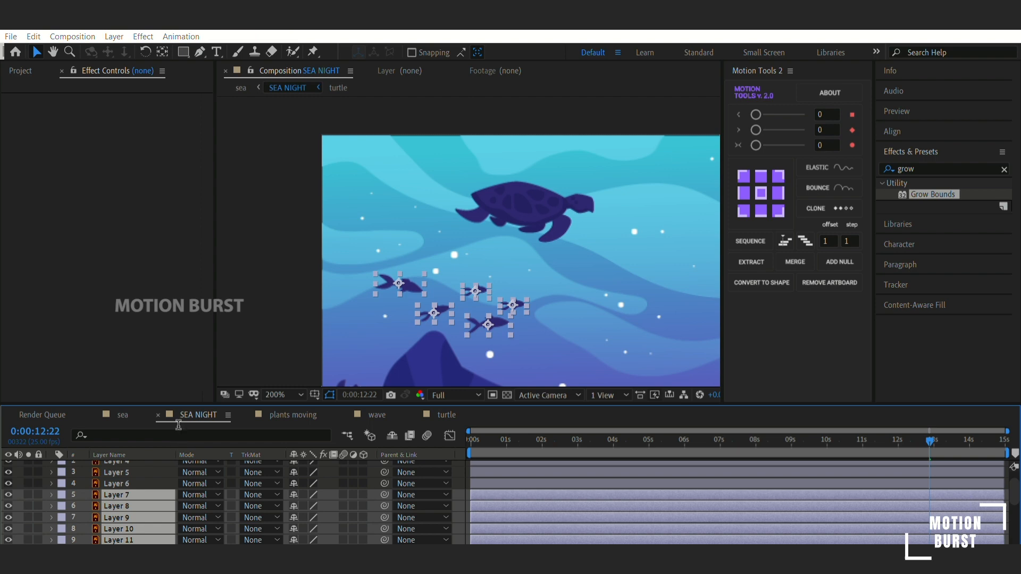
- Precompose the selected fish layers as "fishes" and open the new composition
key("ctrl+shift+c")
type("fishes")
key("Return")
double_click(115, 494)
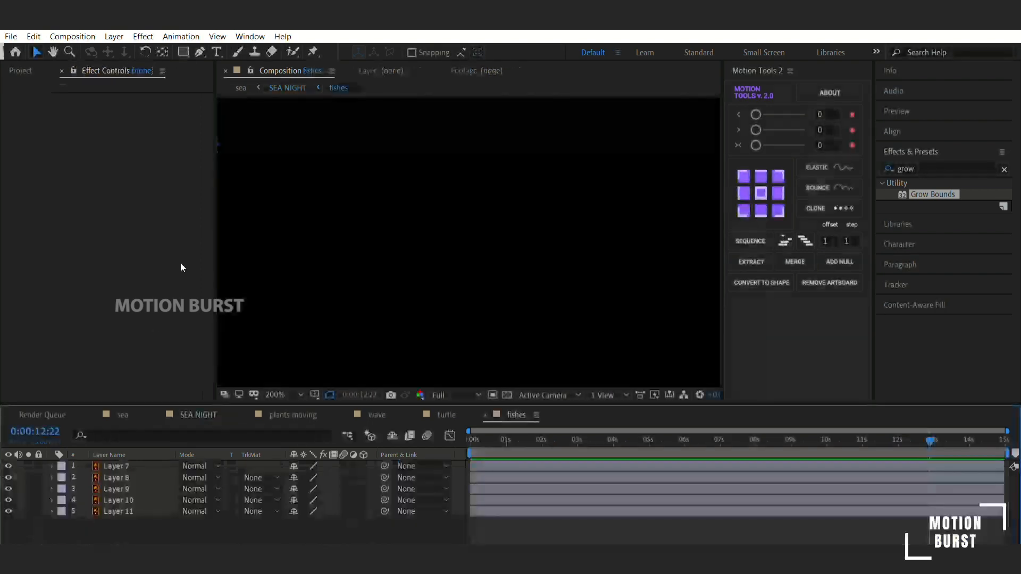
- Keyframe Position on all five fish layers at 0 s and at 0:00:09:24
key("Home")
left_click(117, 468)
key("ctrl+a")
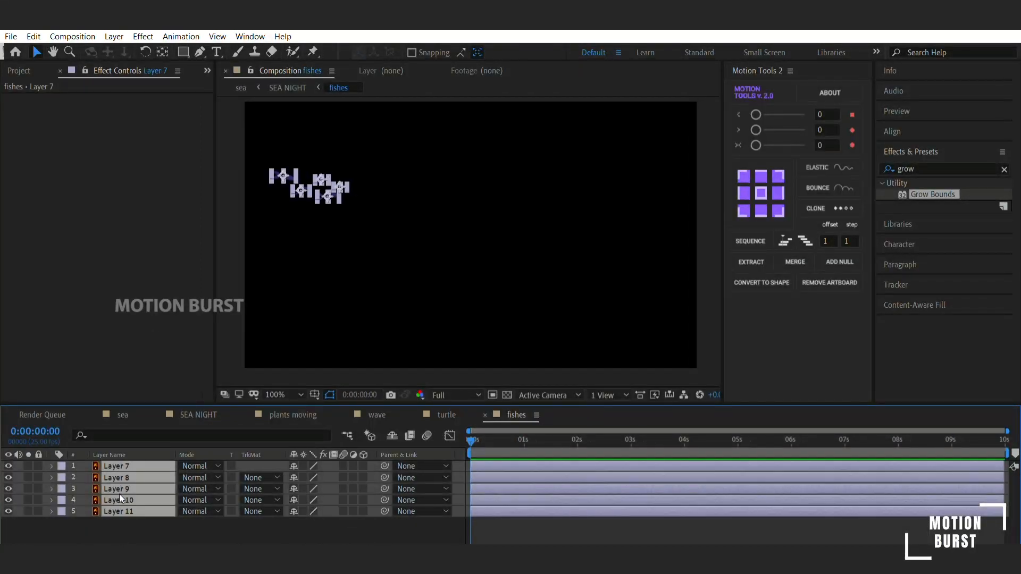
key("p")
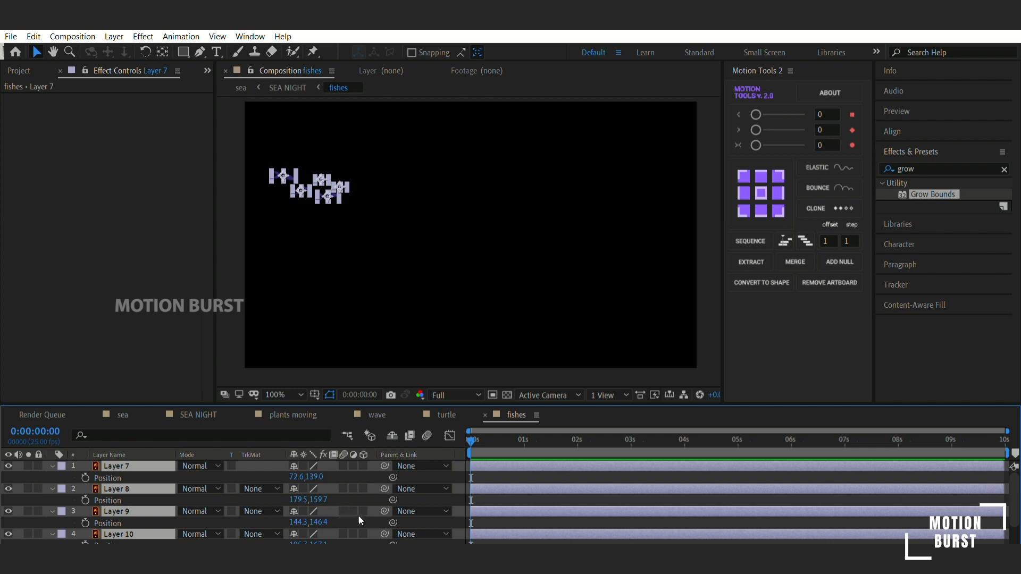
key("alt+shift+p")
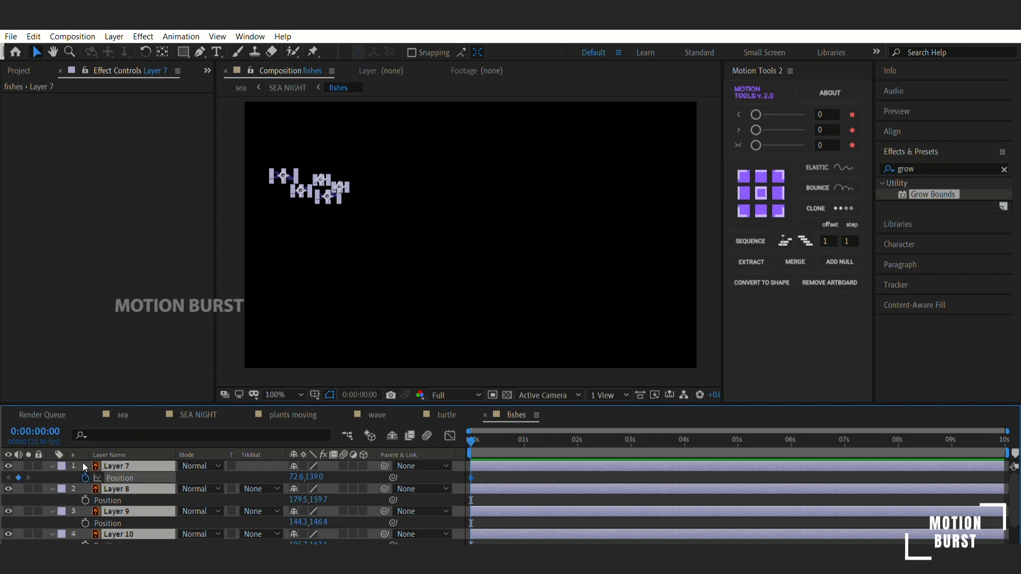
key("End")
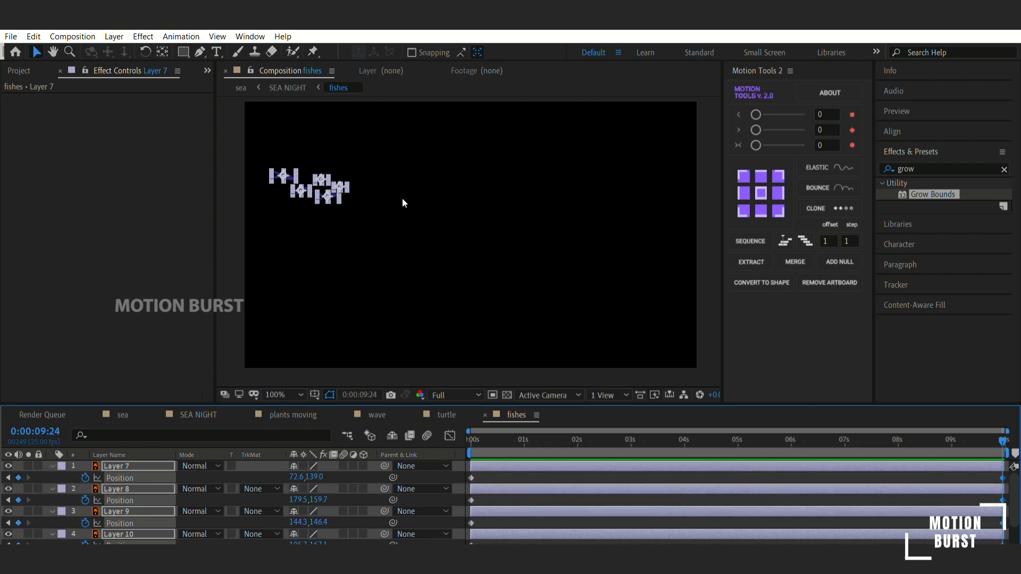
- Move the fish forward individually at 0:00:09:24 to set their end positions, and preview the motion from the start
left_click(383, 200)
left_click_drag(341, 186, 394, 188)
left_click_drag(320, 178, 363, 200)
left_click_drag(301, 189, 341, 168)
left_click_drag(285, 176, 316, 185)
left_click_drag(475, 441, 367, 433)
key("space")
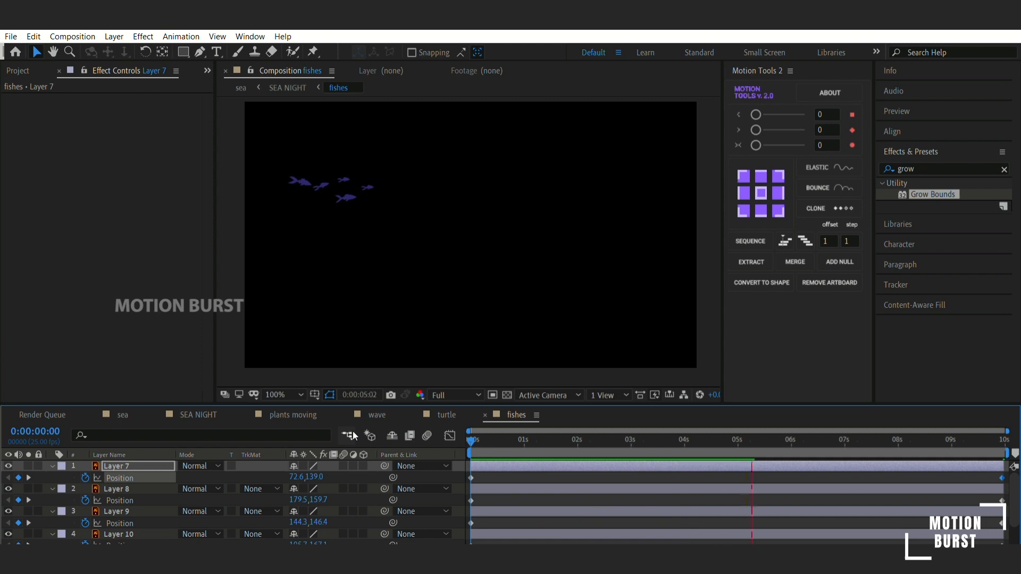
key("space")
- Extend the two leading small fish farther to the right at the last frame, raising the upper one slightly
scroll(389, 215, "up", 1)
left_click_drag(383, 215, 572, 284)
left_click(496, 226)
left_click_drag(868, 440, 1009, 440)
left_click_drag(554, 229, 591, 230)
left_click_drag(493, 211, 533, 212)
key("shift+Up")
- Nudge the large lower fish farther right and slightly down at the last frame
left_click(500, 249)
key("shift+Right")
key("shift+Right")
key("shift+Right")
key("shift+Right")
key("shift+Right")
key("shift+Down")
key("shift+Down")
key("shift+Right")
key("shift+Right")
key("shift+Right")
key("shift+Right")
key("shift+Right")
- Nudge the Layer 10 fish right and the rear Layer 7 fish right and down at the last frame, and preview
left_click(450, 214)
key("shift+Right")
key("shift+Right")
key("shift+Right")
key("shift+Right")
key("shift+Right")
key("shift+Right")
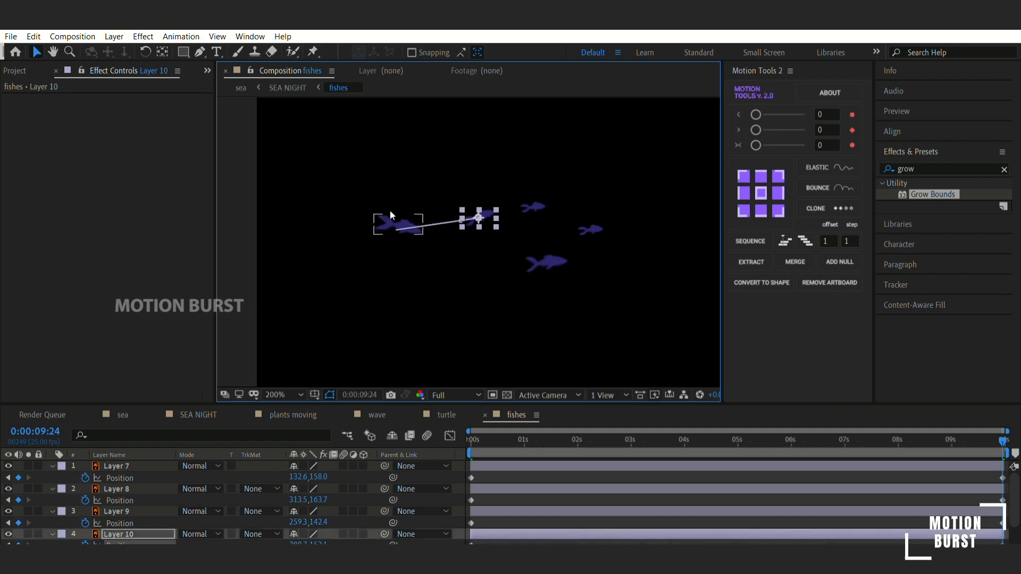
left_click(391, 211)
key("shift+Right")
key("shift+Right")
key("shift+Right")
key("shift+Right")
key("shift+Right")
key("shift+Down")
key("shift+Down")
key("space")
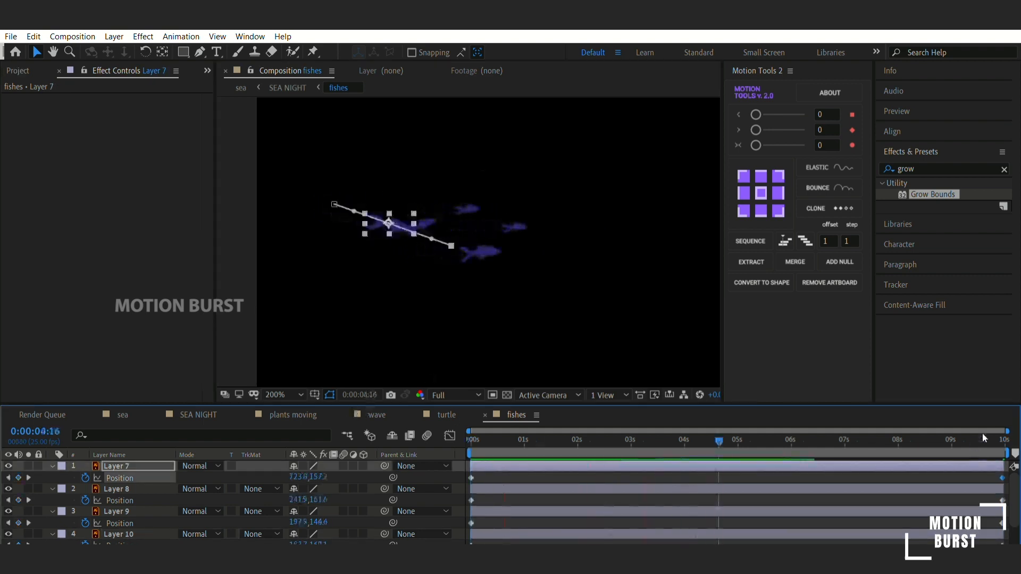
- Shift the Layer 10 fish's end position farther down and right at the last frame, and replay from 0 s
left_click_drag(984, 438, 1009, 440)
left_click(480, 217)
key("shift+Down")
key("shift+Down")
key("shift+Right")
key("shift+Right")
key("shift+Right")
key("shift+Right")
key("shift+Right")
left_click(471, 442)
key("space")
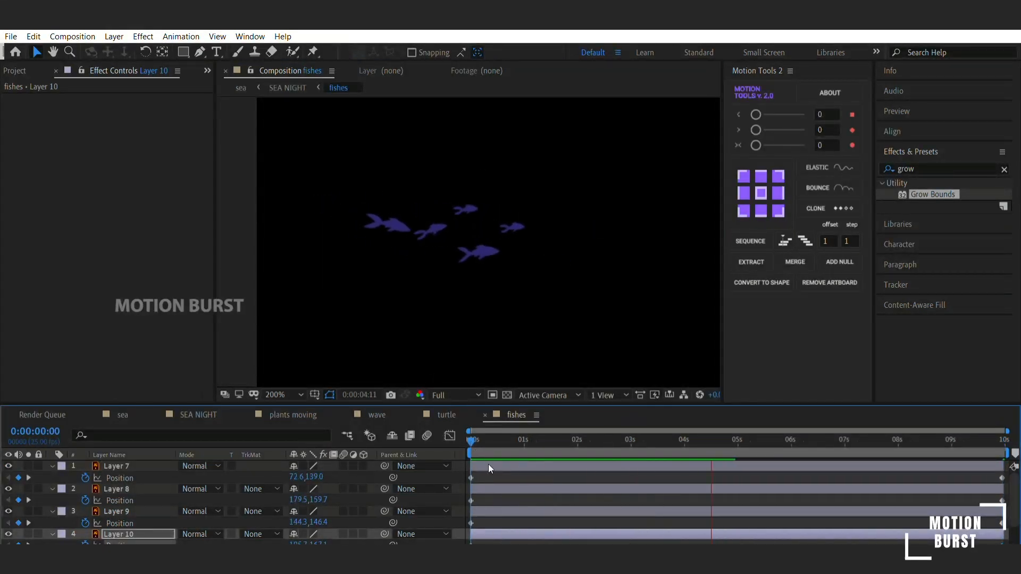
- Open the turtle moving precomp from SEA NIGHT and keyframe the turtle's Position at 0 s and 485.0,250.0 at 0:00:14:24
left_click(199, 415)
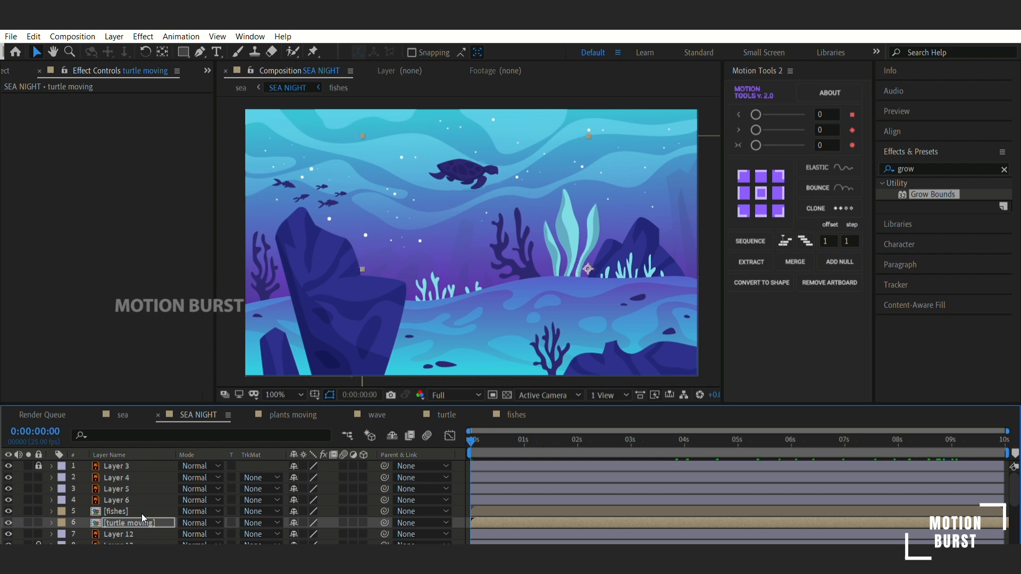
double_click(142, 521)
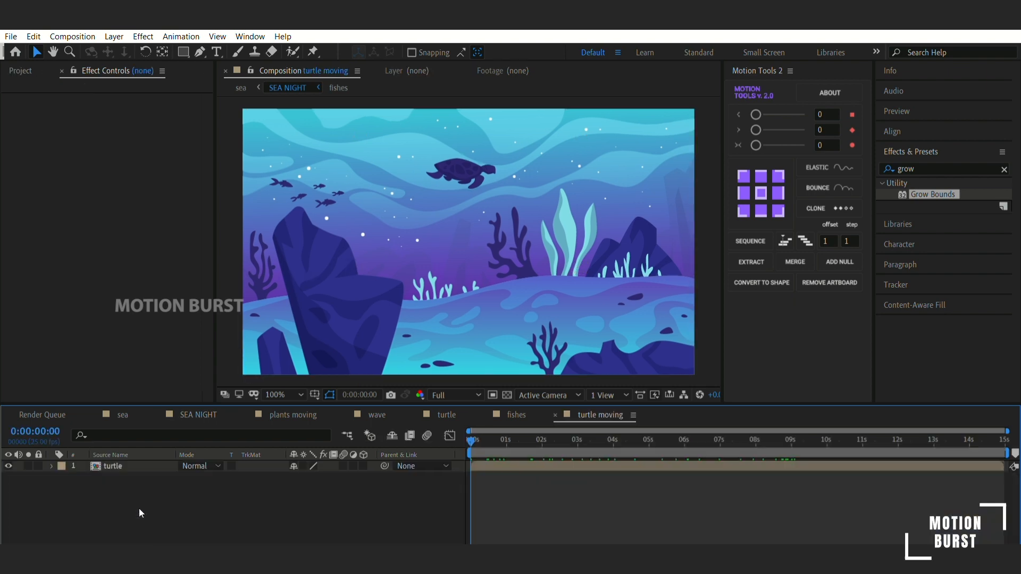
key("p")
left_click(84, 466)
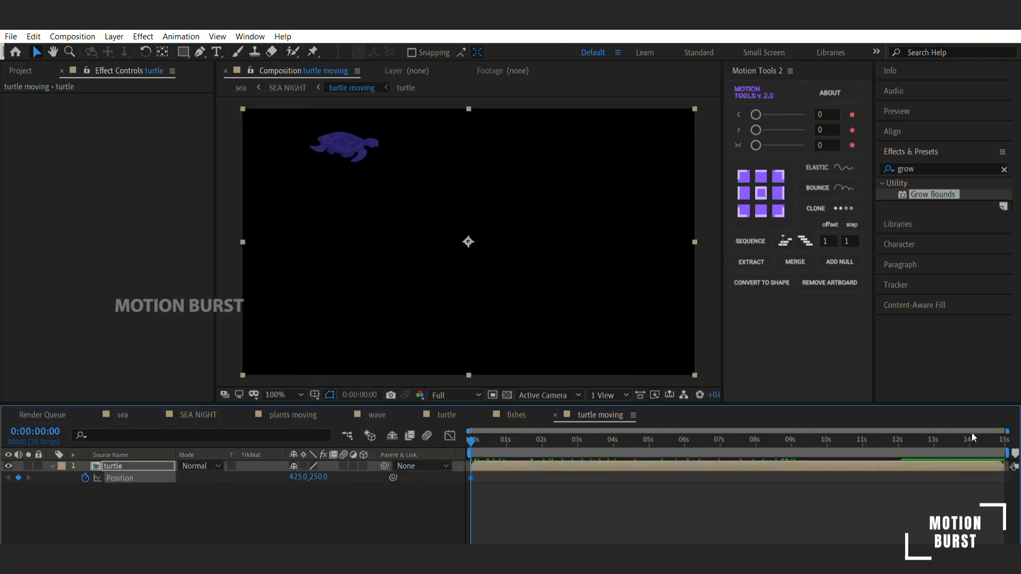
key("shift+Right")
key("shift+Right")
key("shift+Right")
key("shift+Right")
key("shift+Right")
key("shift+Right")
key("shift+Right")
key("shift+Right")
key("shift+Right")
key("shift+Right")
key("shift+Right")
key("shift+Right")
key("shift+Right")
key("shift+Right")
key("shift+Right")
key("shift+Right")
key("shift+Right")
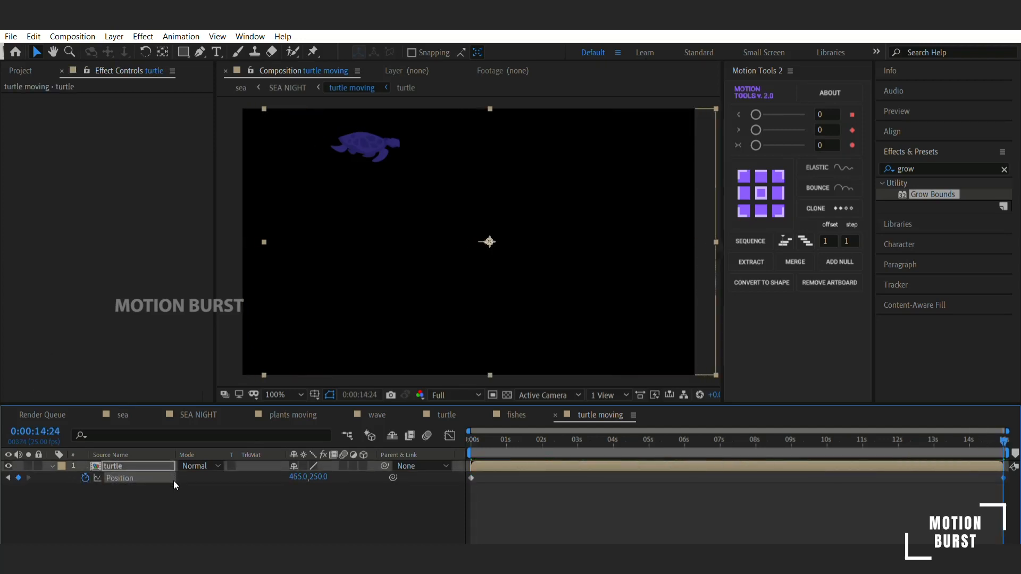
- Preview the turtle's movement and extend its Position at 0:00:14:24 to 535.0,250.0
left_click_drag(568, 440, 471, 441)
key("space")
key("space")
left_click(1004, 440)
left_click(144, 513)
left_click(92, 471)
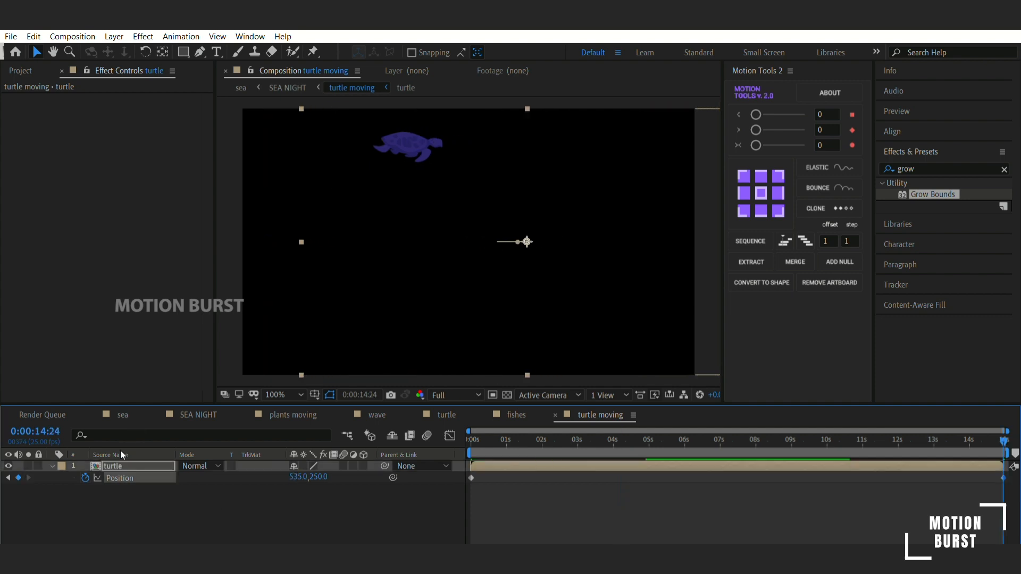
- Preview the turtle and fish motion in the SEA NIGHT composition
left_click(198, 415)
key("space")
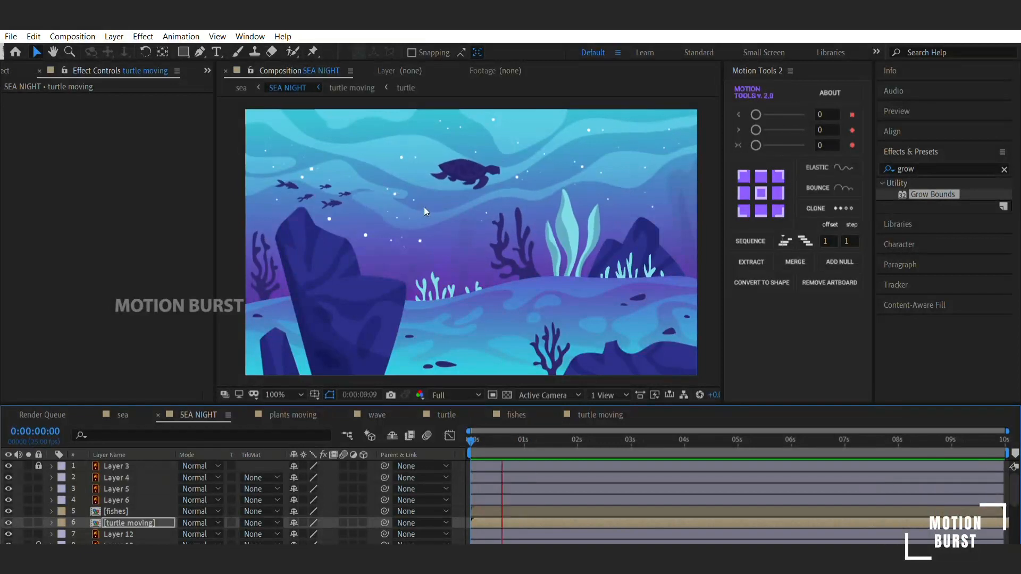
key("space")
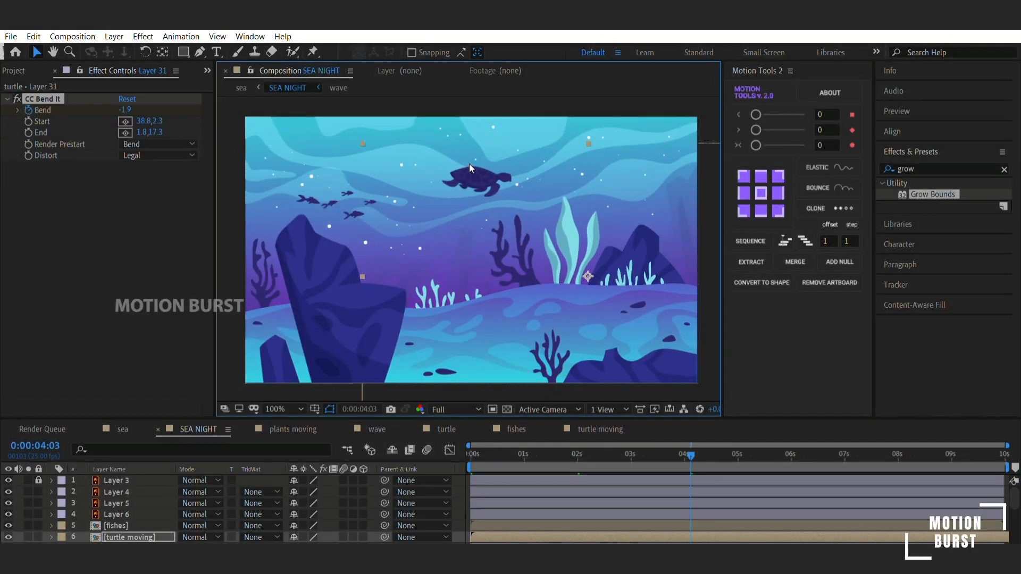
- Move the turtle moving layer toward the scene's right side, rotate it slightly, nudge its height and preview
left_click_drag(683, 184, 598, 186)
left_click_drag(513, 458, 566, 458)
key("r")
left_click_drag(308, 540, 313, 538)
key("shift+Up")
key("shift+Up")
key("shift+Down")
left_click_drag(566, 457, 320, 432)
key("space")
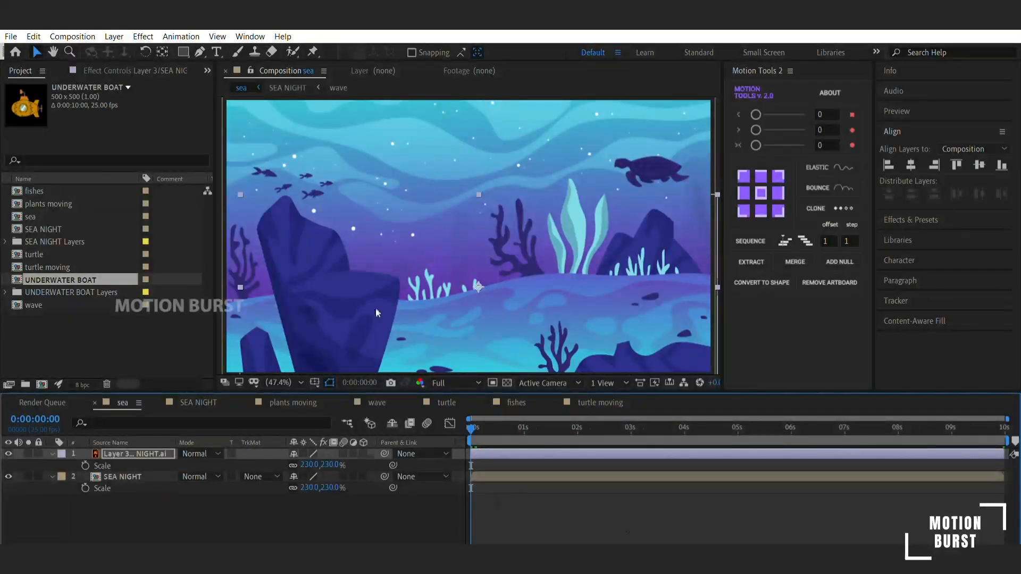
- Duplicate the SEA NIGHT layer in the sea composition
left_click(428, 232)
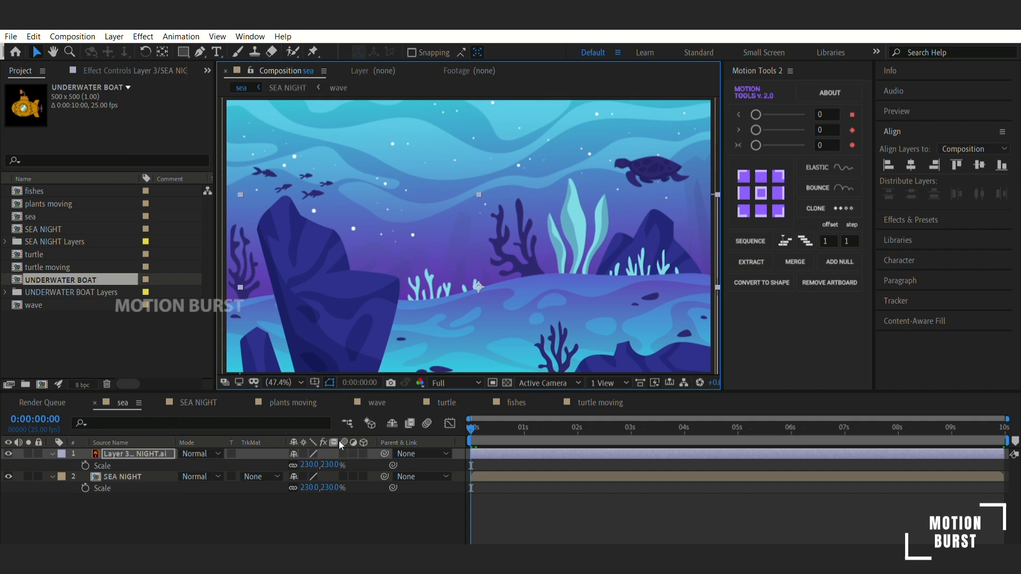
left_click(156, 473)
key("ctrl+d")
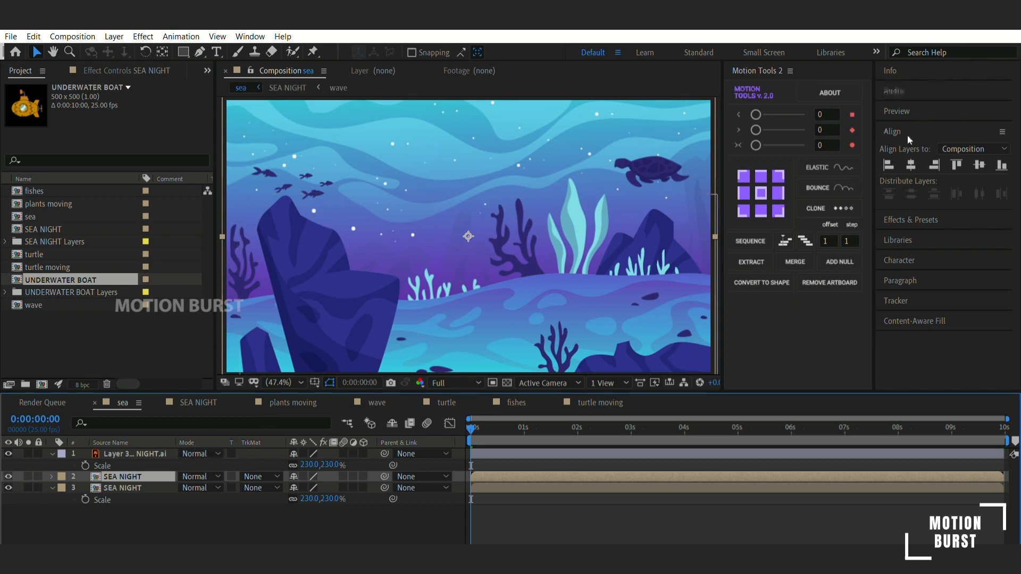
- Find the Curves effect and apply it to the duplicated SEA NIGHT layer
left_click(926, 212)
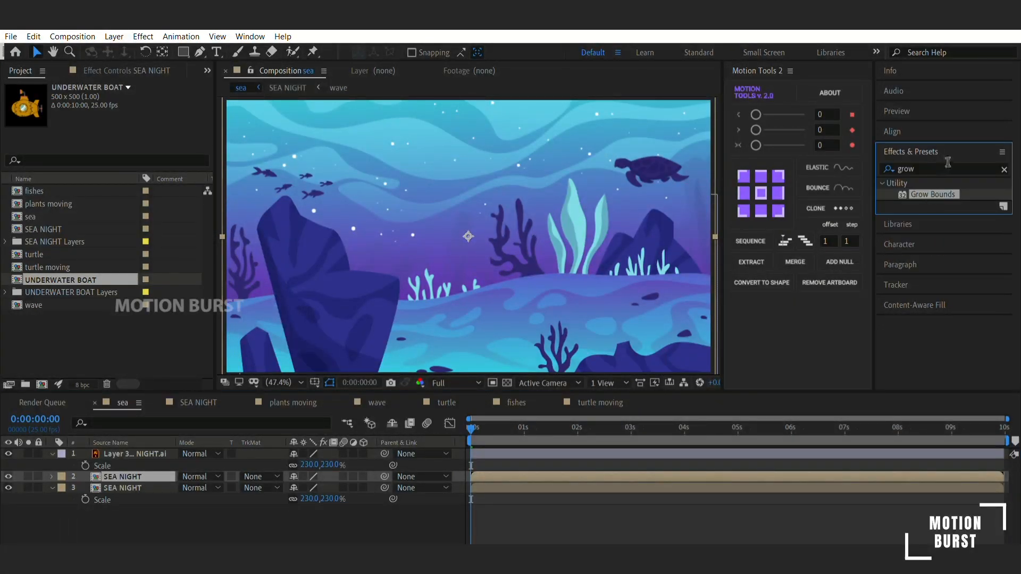
left_click_drag(935, 167, 856, 174)
type("curve")
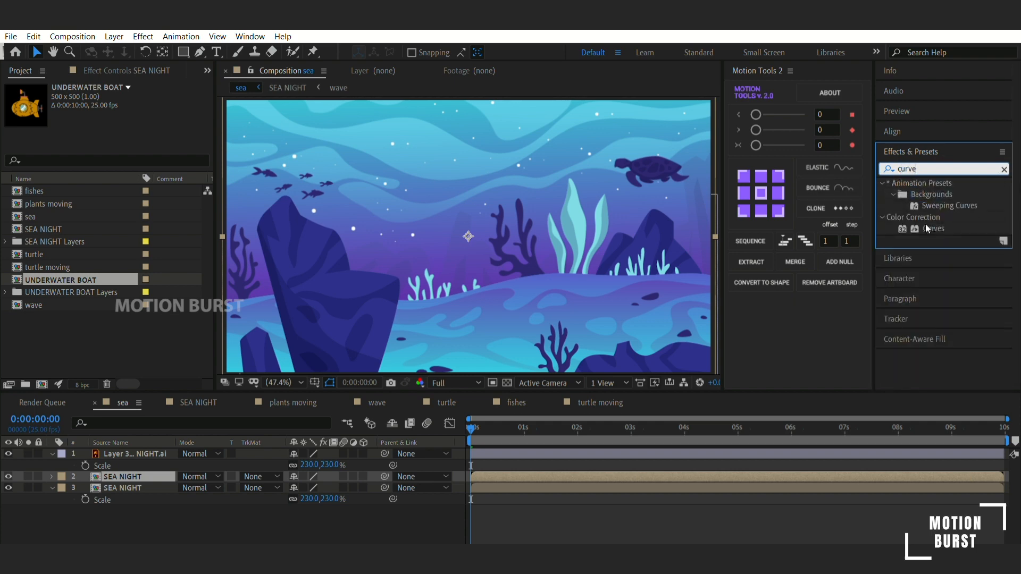
left_click(928, 229)
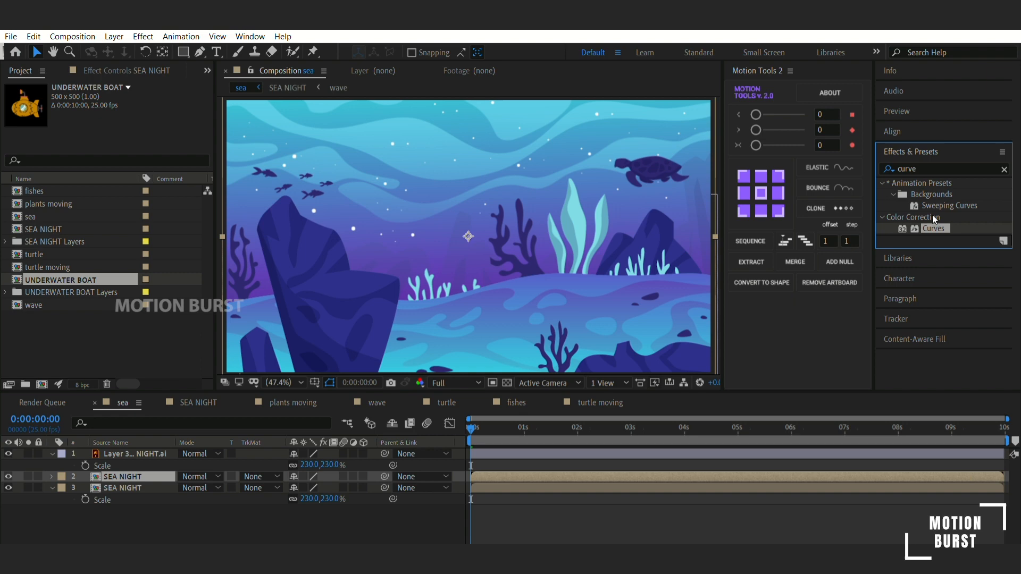
double_click(934, 227)
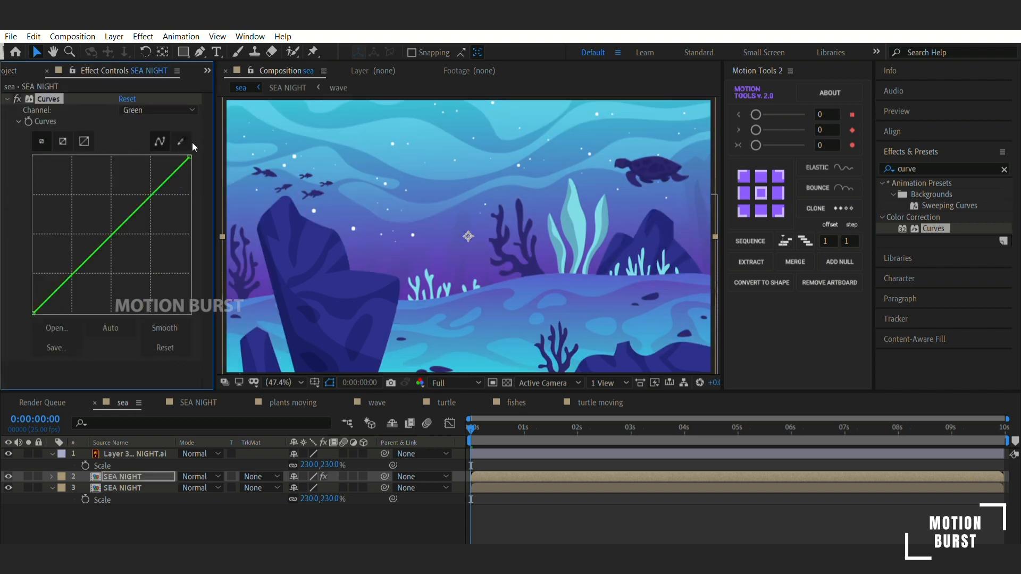
- Recolour the duplicated SEA NIGHT layer in Curves by lowering Blue strongly, raising Green slightly and raising Red strongly
left_click_drag(190, 157, 140, 157)
left_click(152, 110)
left_click(148, 98)
left_click(152, 110)
left_click(152, 130)
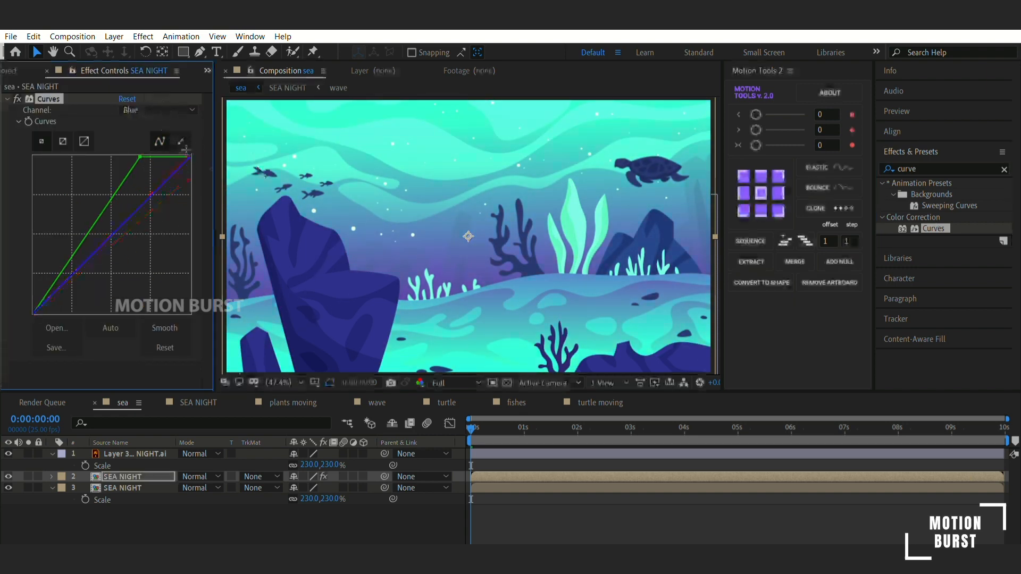
left_click_drag(190, 157, 264, 264)
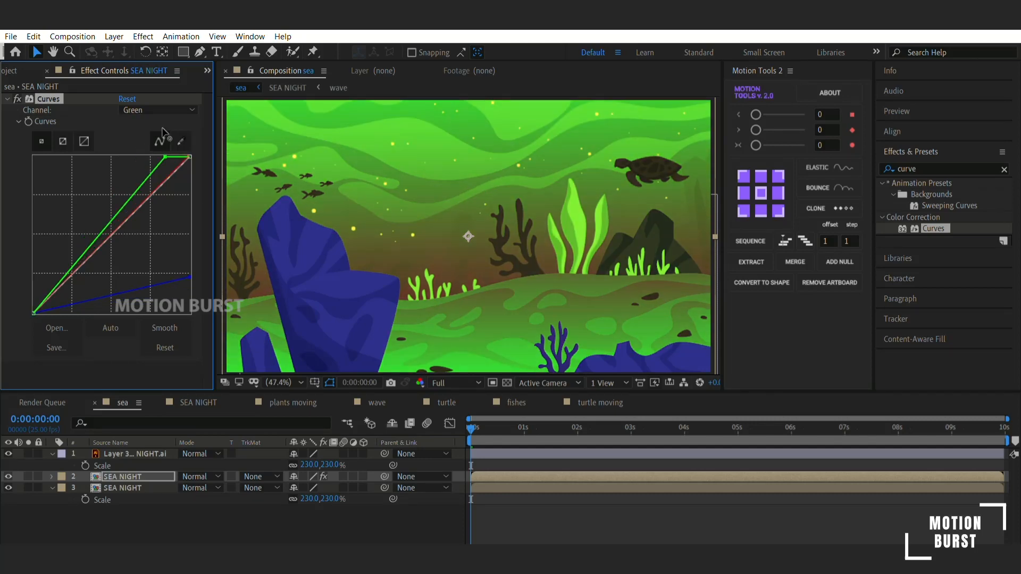
left_click_drag(190, 156, 113, 157)
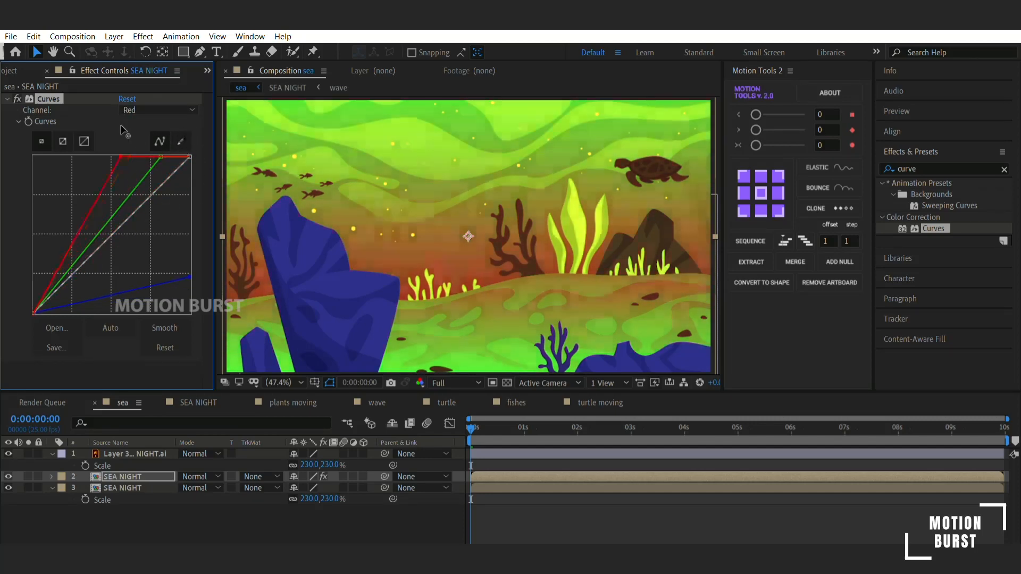
left_click(229, 524)
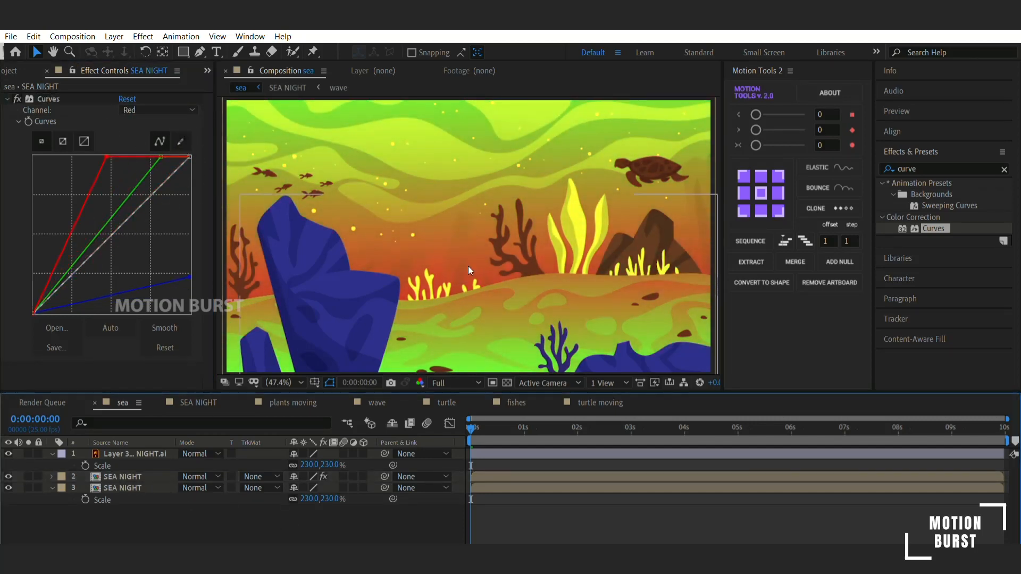
- Inspect the recoloured scene and toggle the duplicated SEA NIGHT layer's visibility, leaving it hidden
scroll(483, 280, "up", 1)
scroll(483, 281, "down", 2)
left_click(282, 201)
left_click(122, 477)
left_click(8, 476)
left_click(9, 476)
left_click(8, 476)
- Darken the foreground rock layer with Curves by lowering the RGB white point to about half height, and preview
left_click(133, 453)
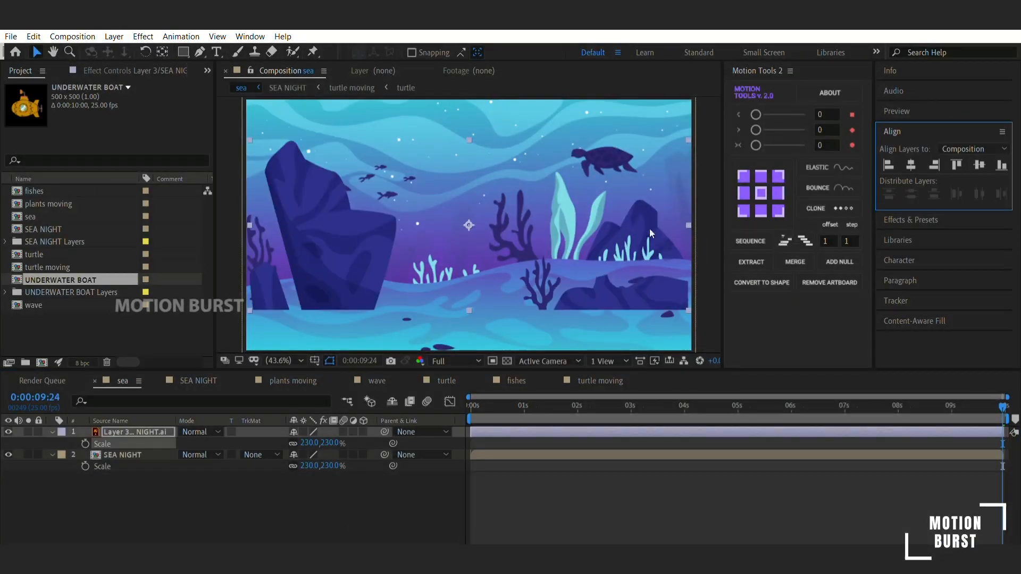
key("comma")
key("comma")
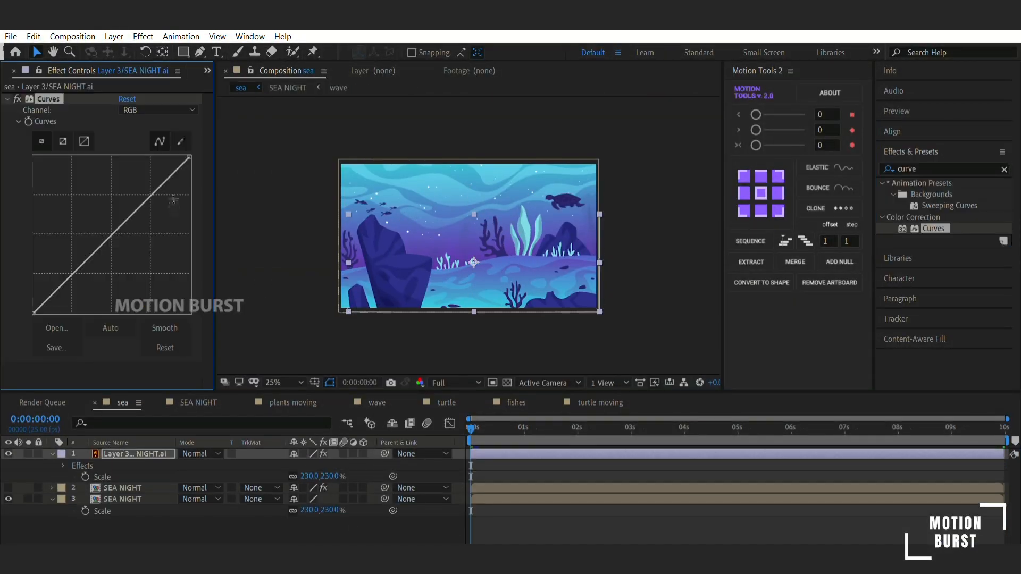
left_click_drag(187, 161, 223, 230)
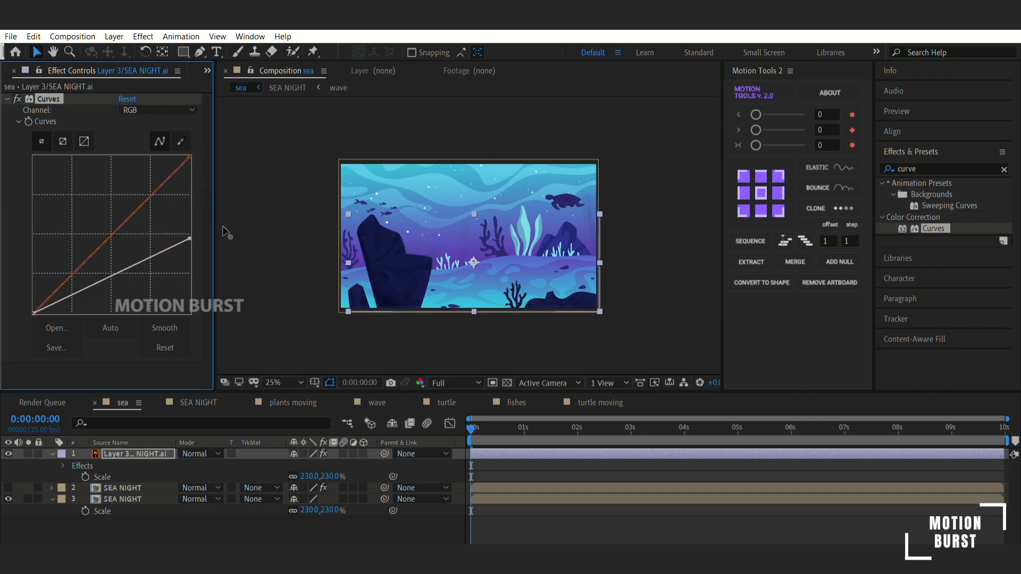
left_click(136, 535)
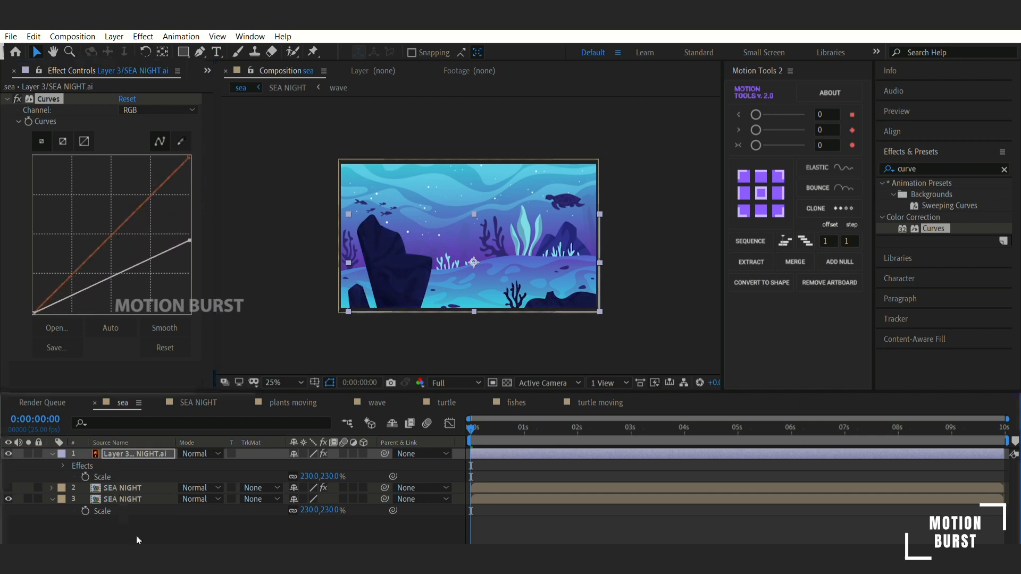
key("space")
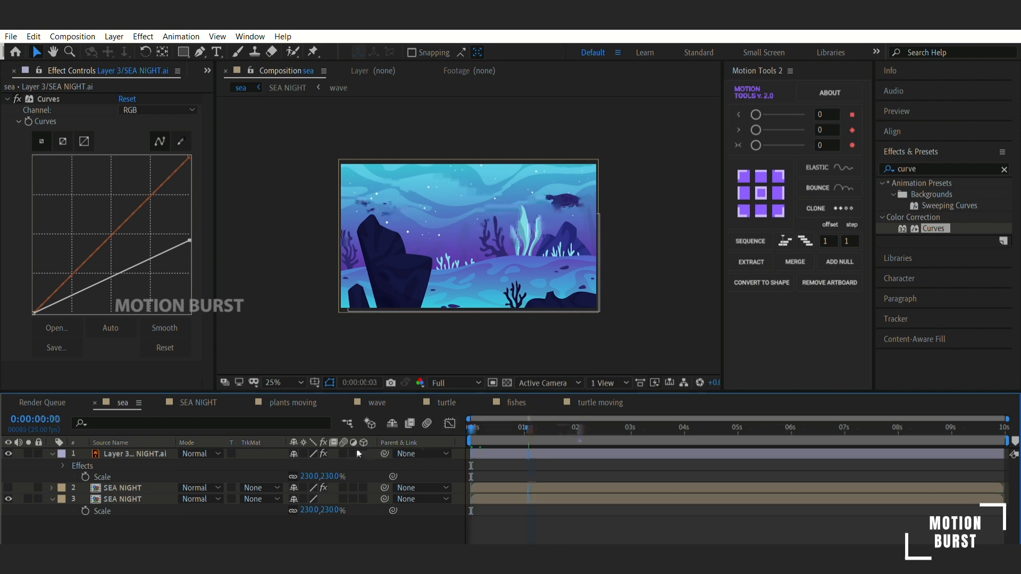
- Collapse the foreground rock layer's expanded properties in the timeline
left_click(141, 452)
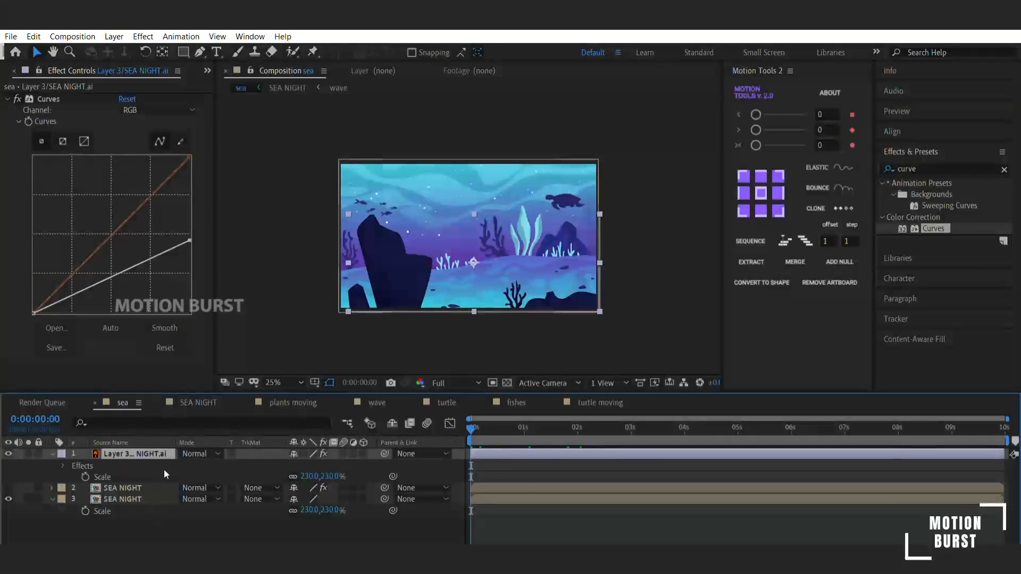
left_click(73, 461)
left_click(53, 453)
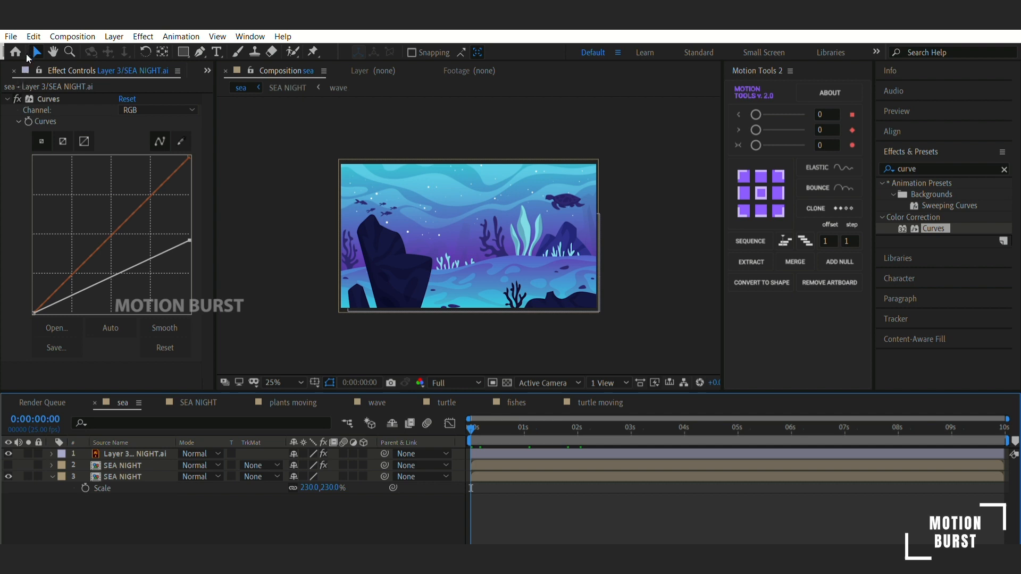
- Add the UNDERWATER BOAT composition to the sea timeline directly beneath the foreground rock layer
key("ctrl+0")
left_click_drag(58, 280, 100, 450)
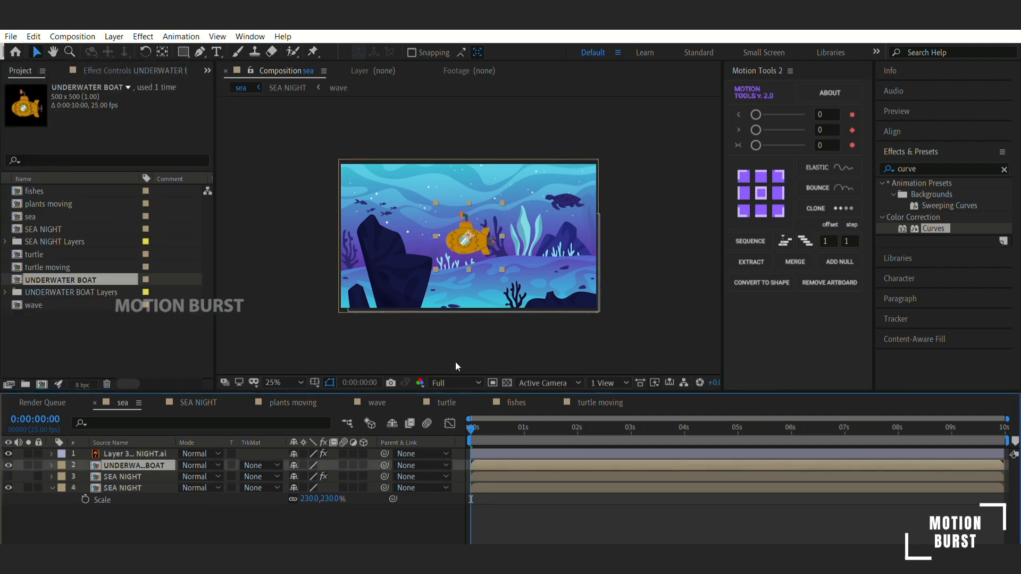
left_click(284, 382)
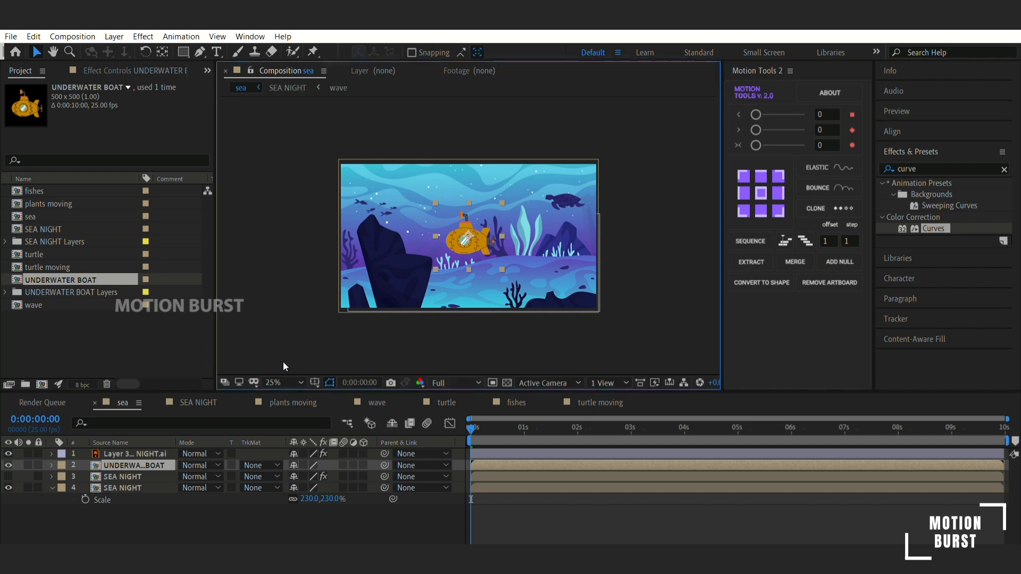
left_click(264, 133)
- Show the recoloured SEA NIGHT layer, precompose it with the submarine as "light pass", and open that composition
left_click_drag(501, 242, 543, 245)
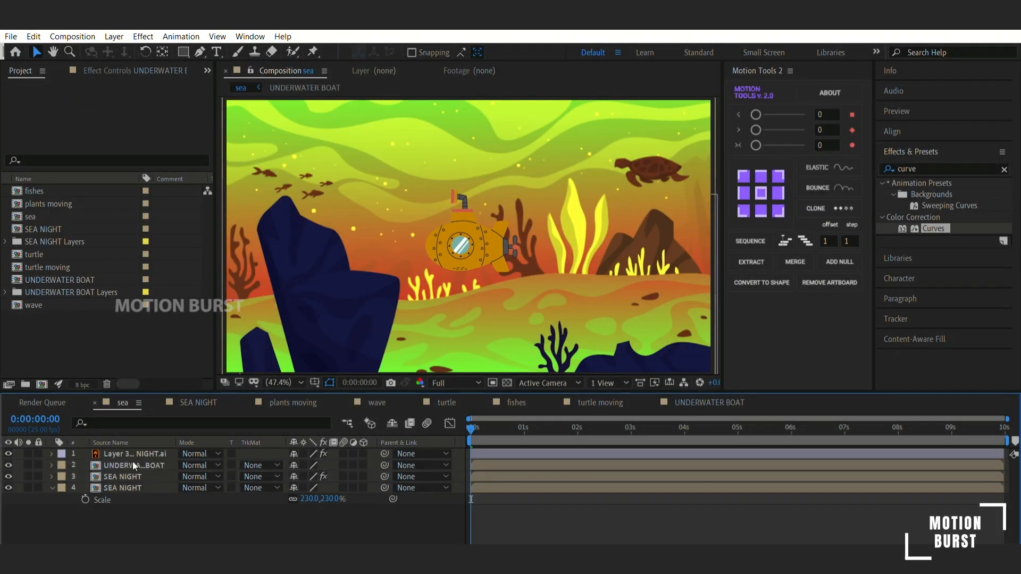
key("ctrl+shift+c")
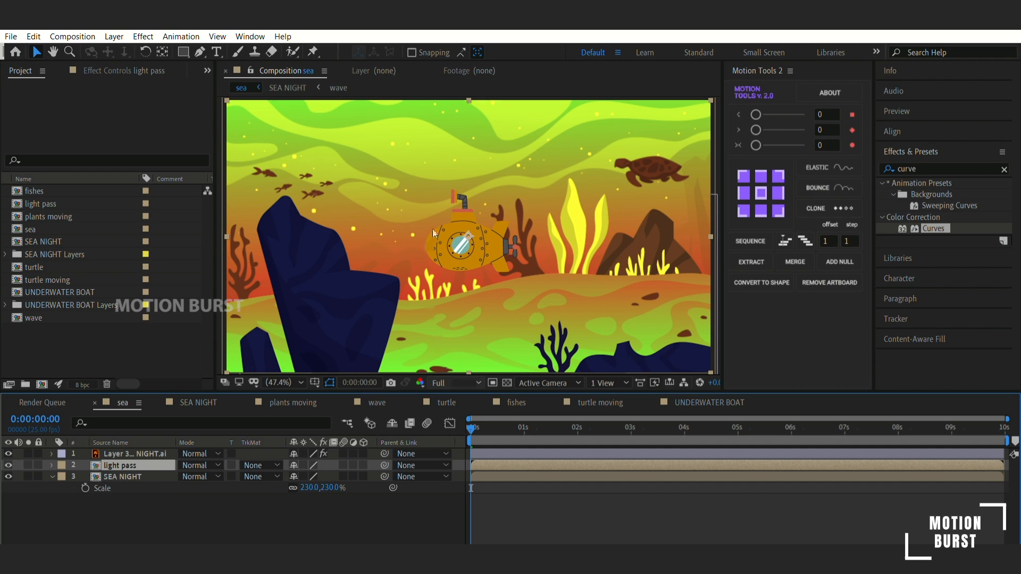
double_click(135, 464)
- Move the submarine to the right side of the light pass scene, at about 1660, 660
left_click_drag(494, 223, 641, 219)
key("space")
left_click_drag(641, 218, 596, 208)
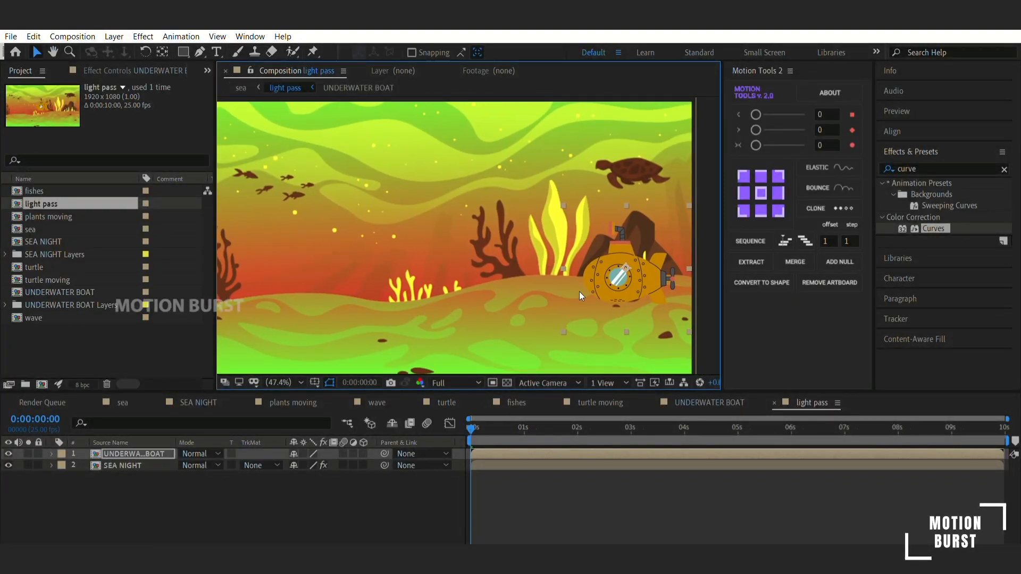
- Mask the SEA NIGHT layer in light pass with a beam widening from the periscope past the scene's left edge, and check it in sea
left_click(133, 464)
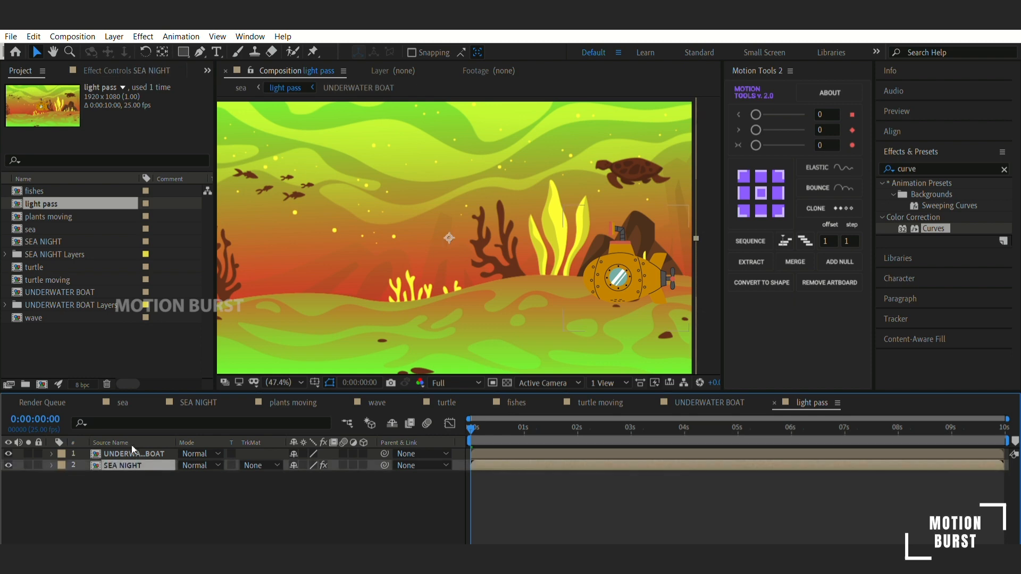
left_click(199, 51)
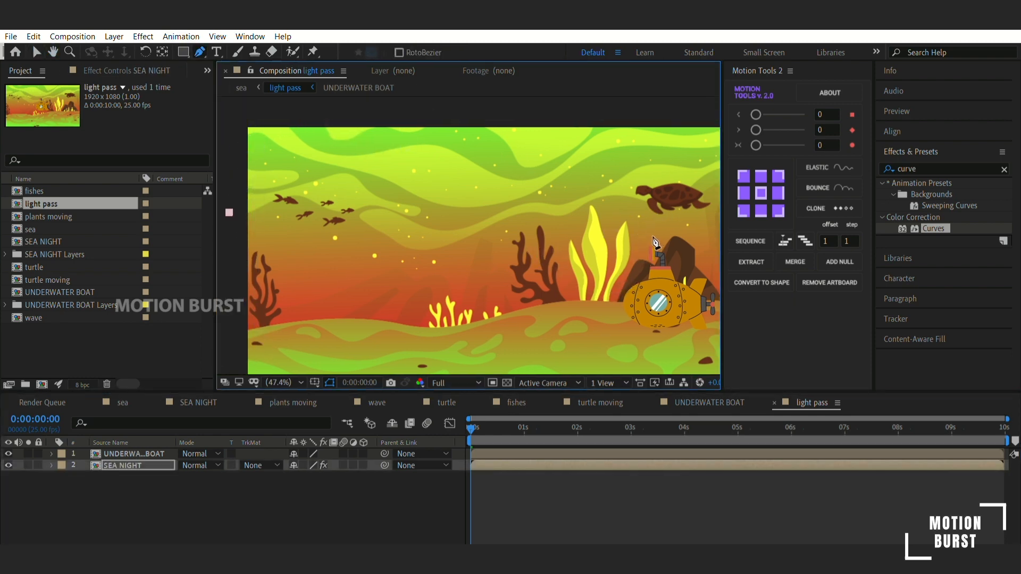
scroll(654, 243, "up", 10)
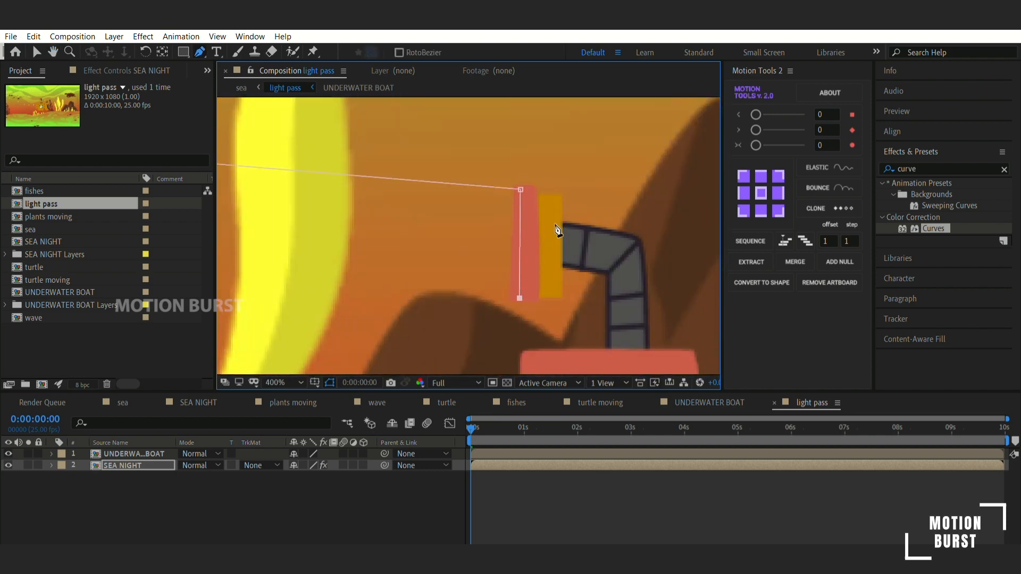
scroll(557, 230, "down", 10)
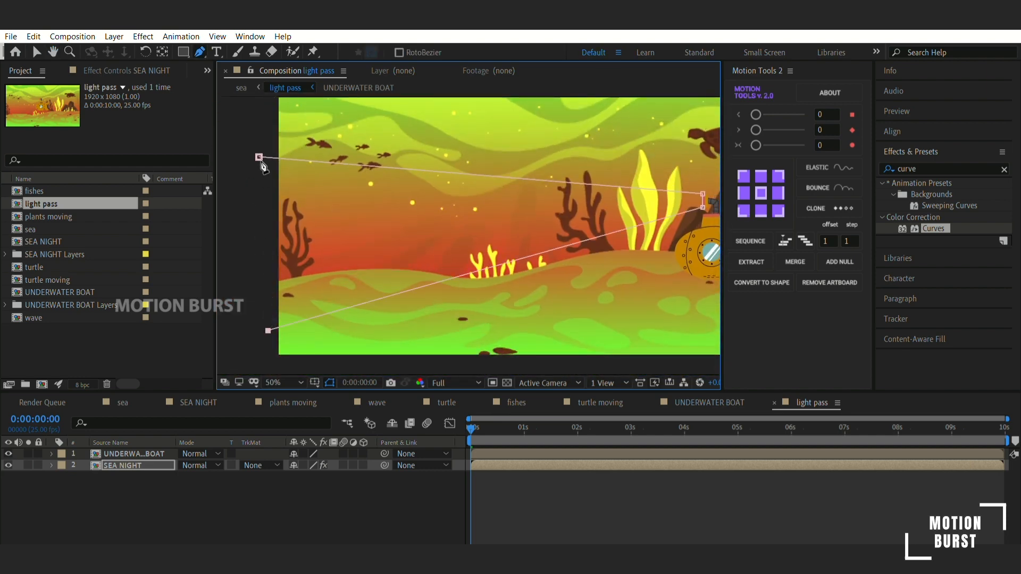
left_click(259, 156)
left_click_drag(570, 250, 579, 224)
left_click(123, 402)
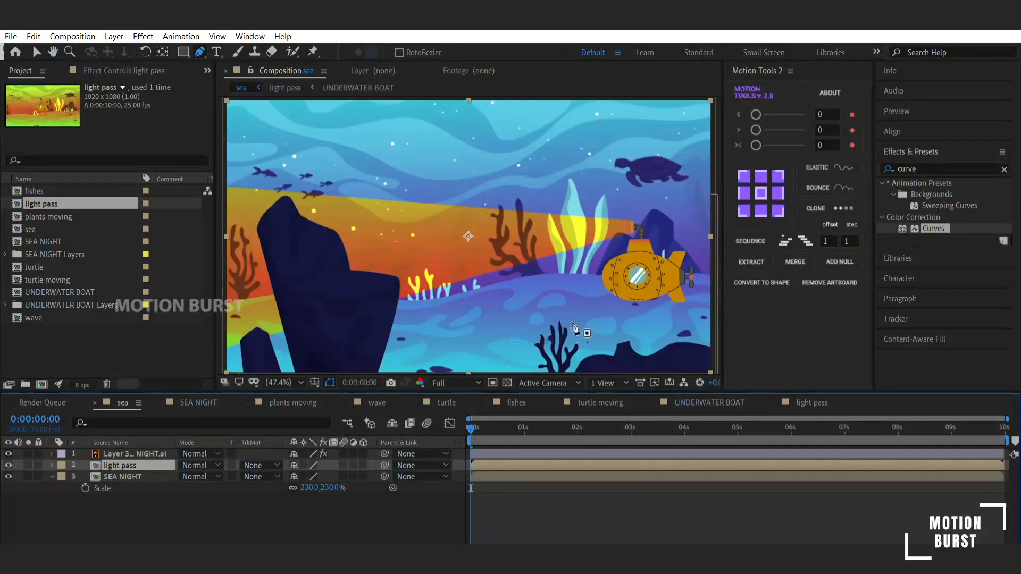
left_click_drag(616, 271, 634, 264)
key("g")
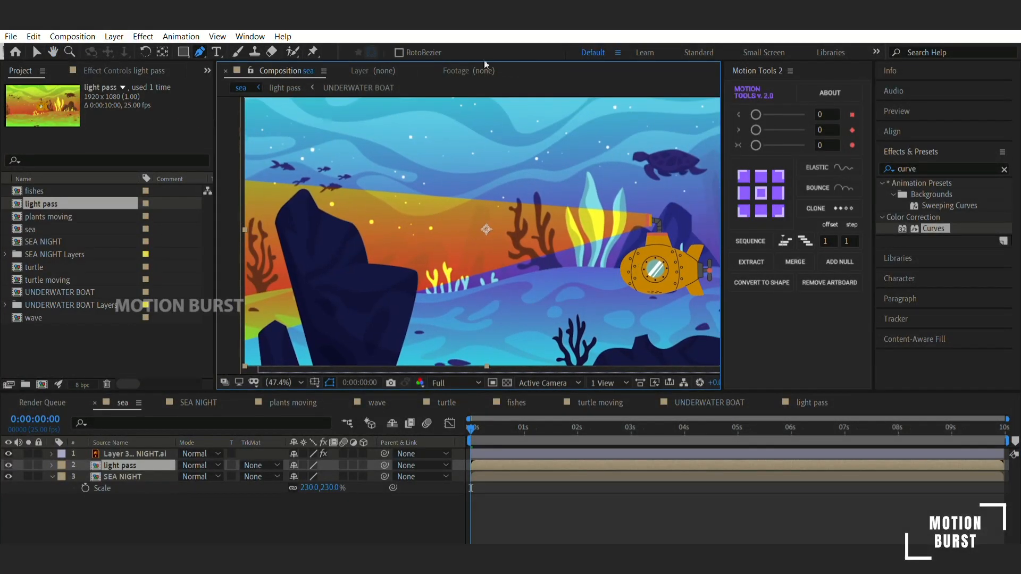
- Reopen the light pass composition and set a Position keyframe on the submarine layer at 0:00:00:00
key("v")
double_click(539, 257)
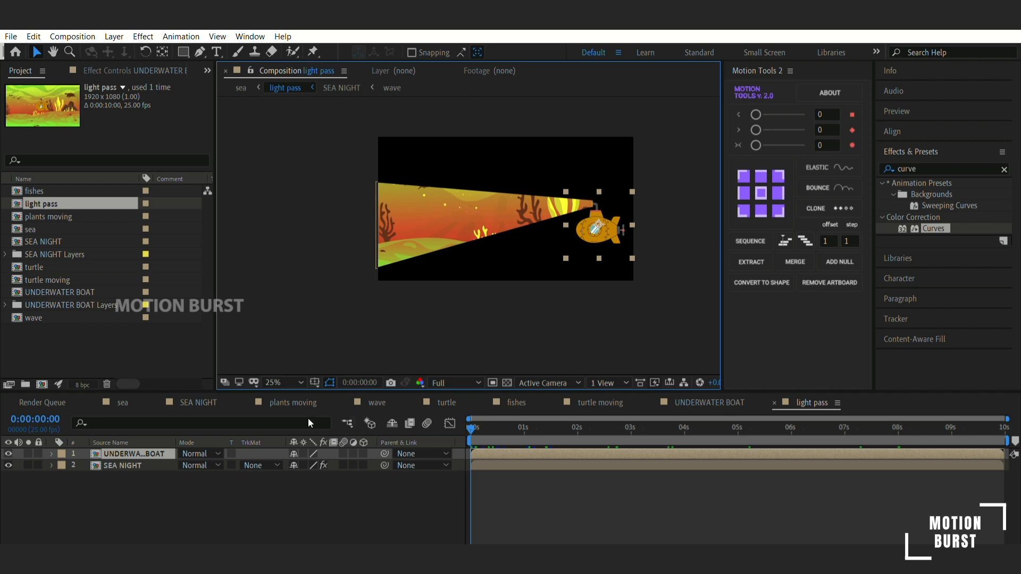
key("p")
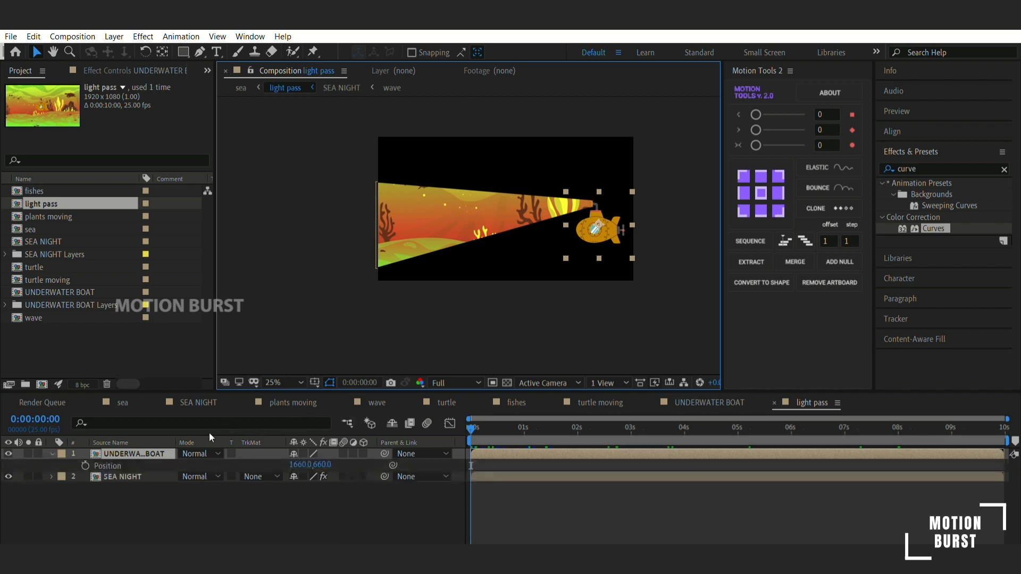
left_click(82, 455)
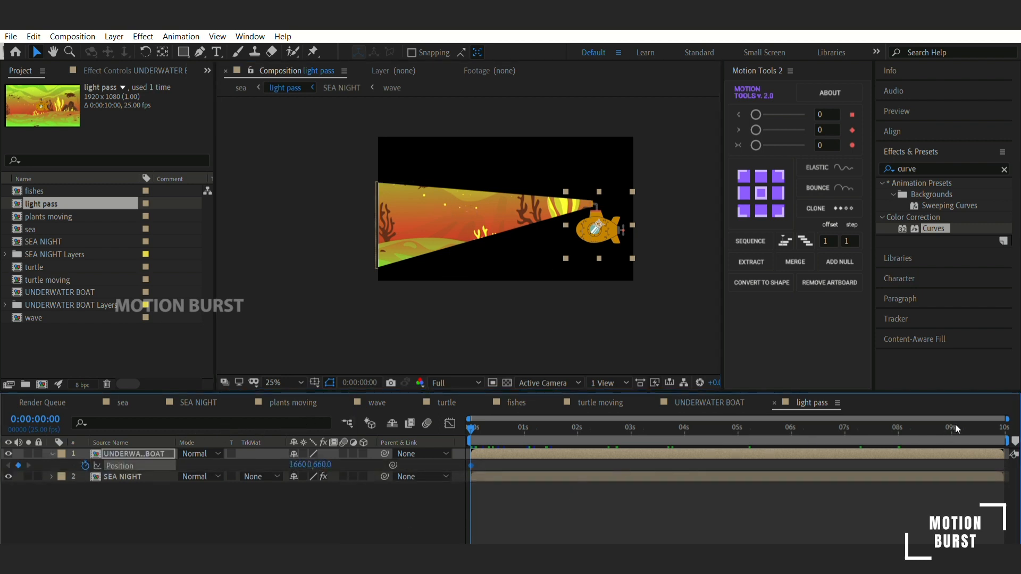
- Shift the submarine horizontally left to position 980, 660 at 0:00:09:24, and preview its travel
key("End")
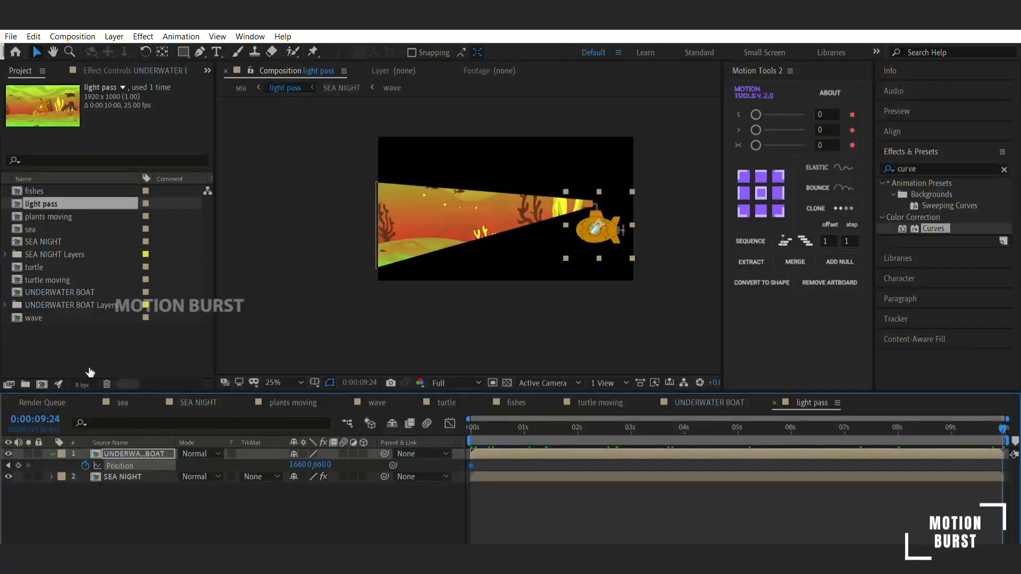
key("shift+Left")
key("shift+Left")
key("shift+Left")
key("shift+Left")
key("shift+Left")
key("shift+Left")
key("shift+Left")
key("shift+Left")
key("shift+Left")
key("shift+Left")
key("shift+Left")
key("shift+Left")
key("shift+Left")
key("shift+Left")
key("shift+Left")
key("shift+Left")
key("shift+Left")
key("shift+Left")
key("shift+Left")
key("shift+Left")
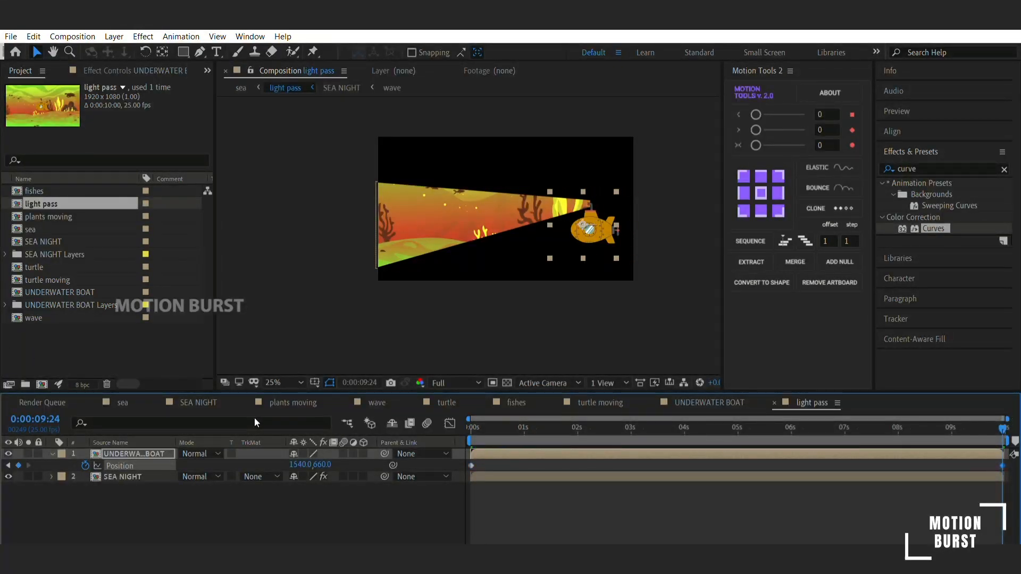
key("shift+Left")
key("shift+Left")
key("shift+Left")
key("shift+Left")
key("shift+Left")
key("shift+Left")
key("shift+Left")
key("shift+Left")
key("shift+Left")
key("shift+Left")
key("shift+Left")
key("shift+Left")
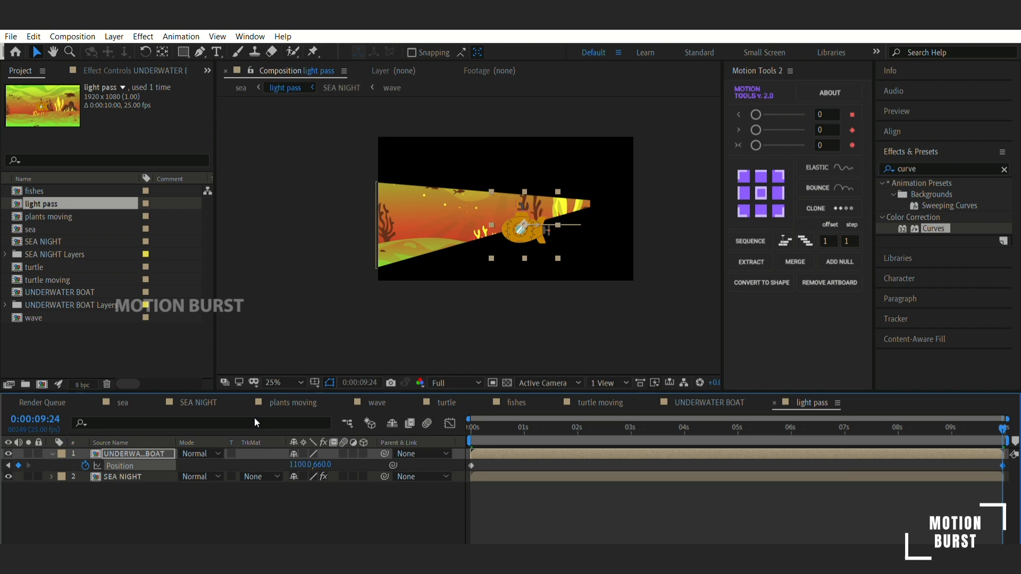
key("shift+Left")
key("shift+Left")
key("shift+Left")
key("shift+Left")
key("space")
key("space")
key("shift+Left")
key("shift+Left")
key("shift+Left")
key("shift+Left")
key("shift+Left")
key("shift+Left")
key("shift+Left")
key("shift+Left")
- Keyframe the SEA NIGHT Mask Path at the start, and move the beam's narrow end toward the submarine's periscope at 0:00:09:24
left_click(122, 477)
key("m")
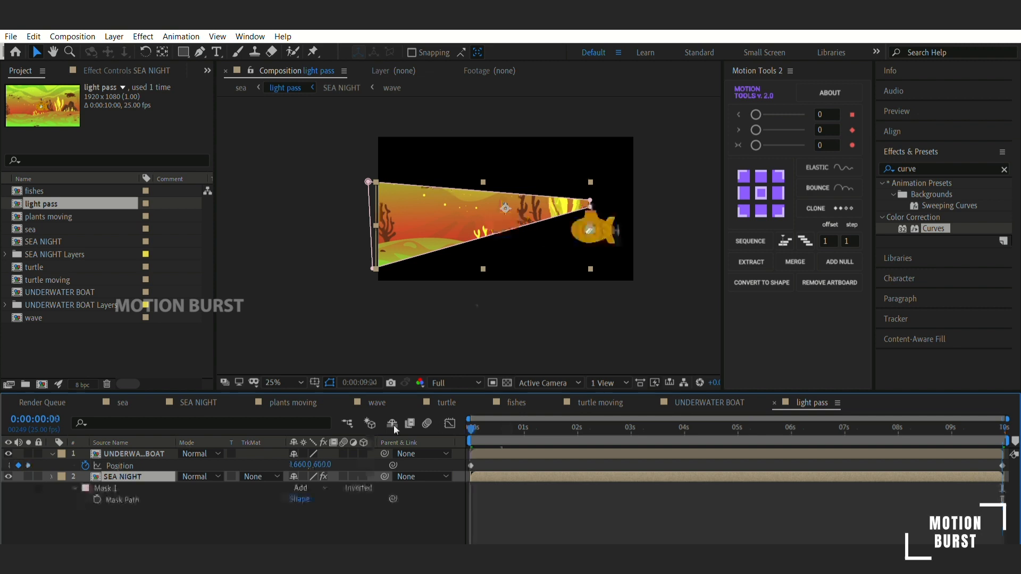
key("shift+Left")
key("shift+Left")
key("shift+Left")
key("shift+Left")
key("shift+Left")
key("shift+Left")
key("shift+Left")
key("shift+Left")
key("shift+Left")
key("shift+Left")
key("shift+Left")
key("shift+Left")
key("shift+Left")
key("shift+Left")
key("shift+Left")
key("shift+Left")
key("shift+Left")
key("shift+Left")
key("shift+Left")
key("shift+Left")
key("period")
key("period")
key("period")
left_click_drag(515, 289, 485, 360)
key("shift+Right")
key("shift+Right")
key("shift+Right")
key("shift+Right")
key("shift+Right")
key("shift+Right")
key("shift+Right")
key("shift+Right")
key("shift+Right")
key("shift+Right")
key("shift+Right")
key("shift+Right")
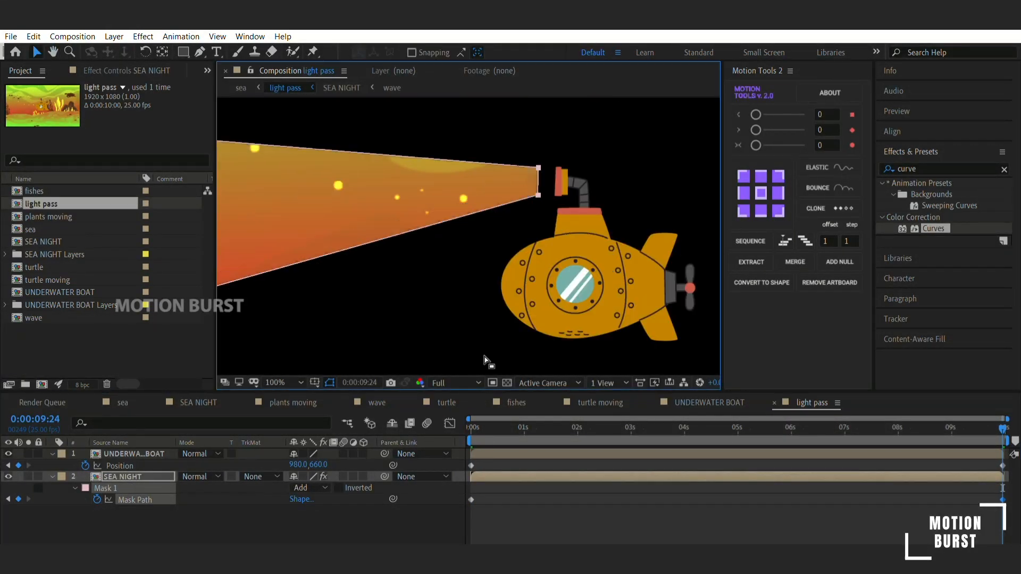
- Adjust the beam's Mask Path points at intermediate times so its narrow end follows the periscope, and preview the sea composition
scroll(485, 357, "down", 3)
left_click_drag(479, 428, 578, 427)
left_click_drag(368, 304, 490, 105)
left_click(135, 500)
left_click(496, 177)
left_click_drag(494, 193, 410, 142)
left_click(686, 429)
left_click_drag(374, 177, 338, 240)
left_click_drag(433, 129, 312, 155)
left_click_drag(338, 239, 395, 350)
left_click(792, 428)
left_click_drag(298, 169, 287, 258)
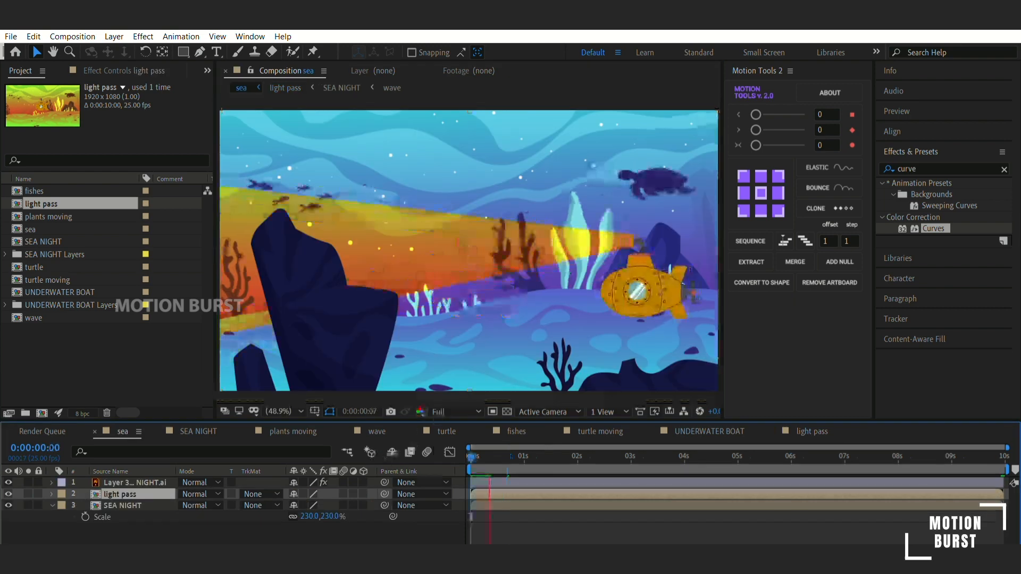